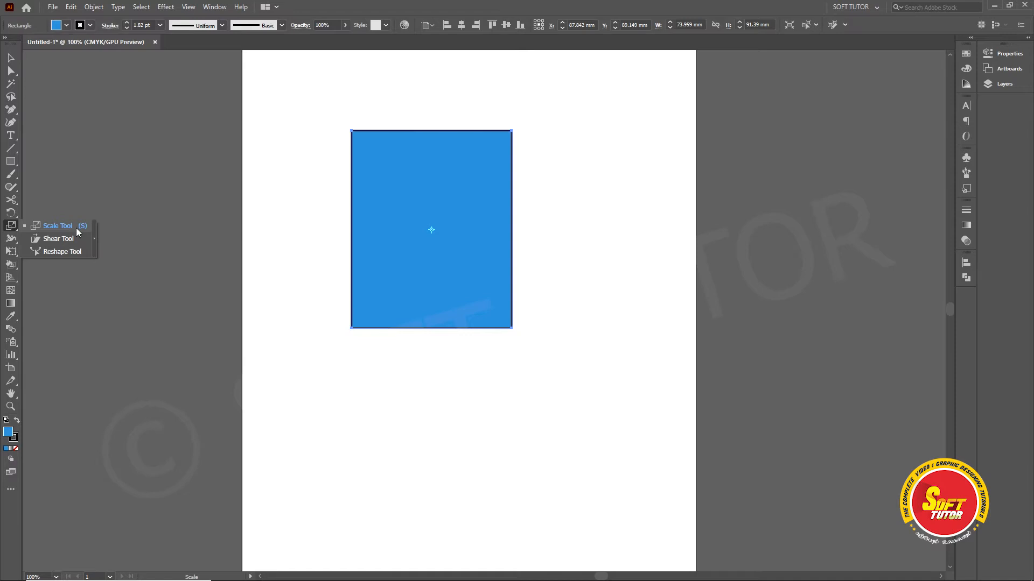
# Step: Resize the blue rectangle freehand with the Scale tool to about 79 mm wide and 67 mm high
pyautogui.click(75, 227)
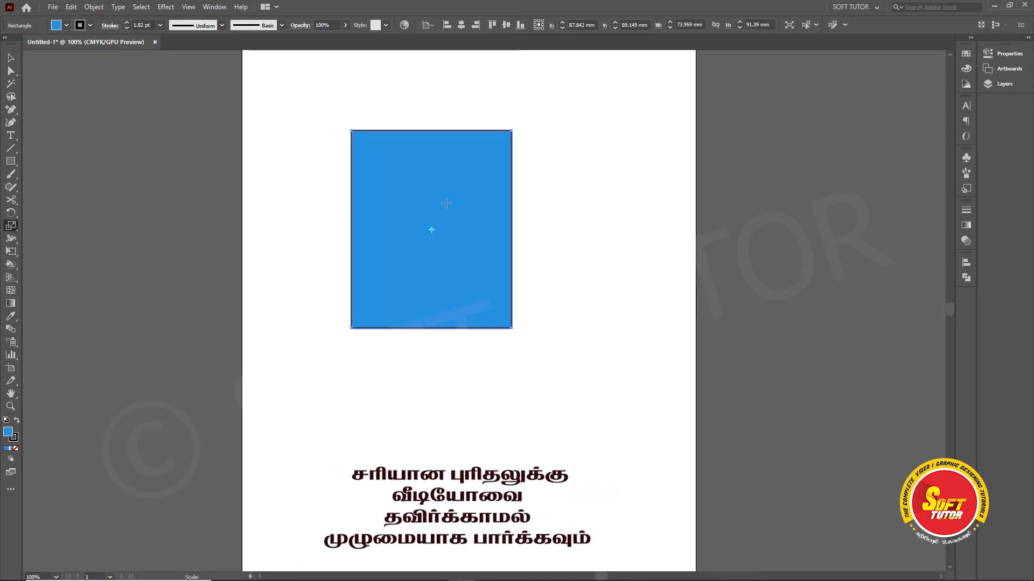
pyautogui.moveTo(446, 203); pyautogui.dragTo(492, 188)
pyautogui.moveTo(509, 174); pyautogui.dragTo(490, 196)
# Step: Preview a uniform scale of 100% on the blue rectangle through the Scale transform options
pyautogui.rightClick(462, 188)
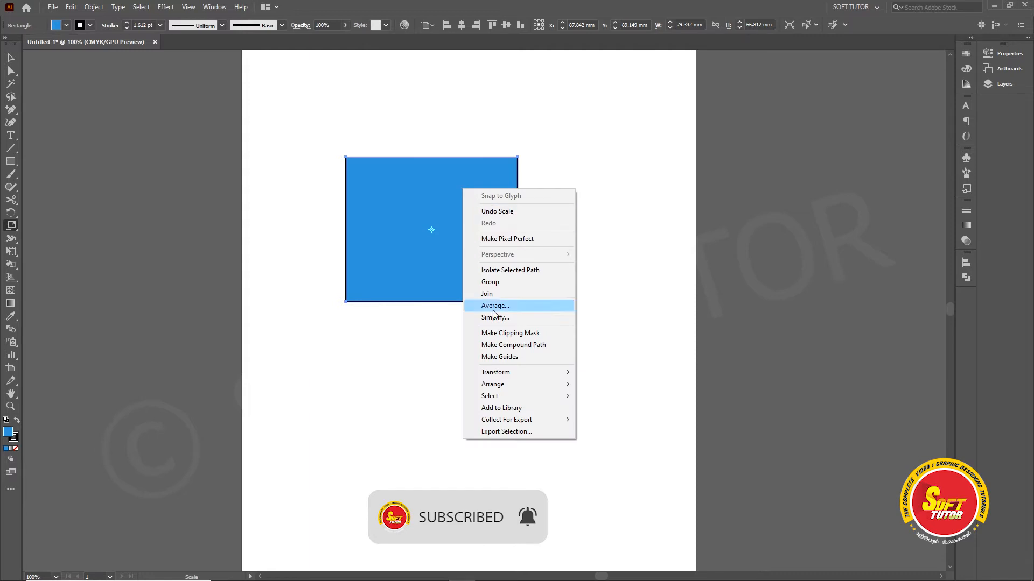
pyautogui.moveTo(505, 375)
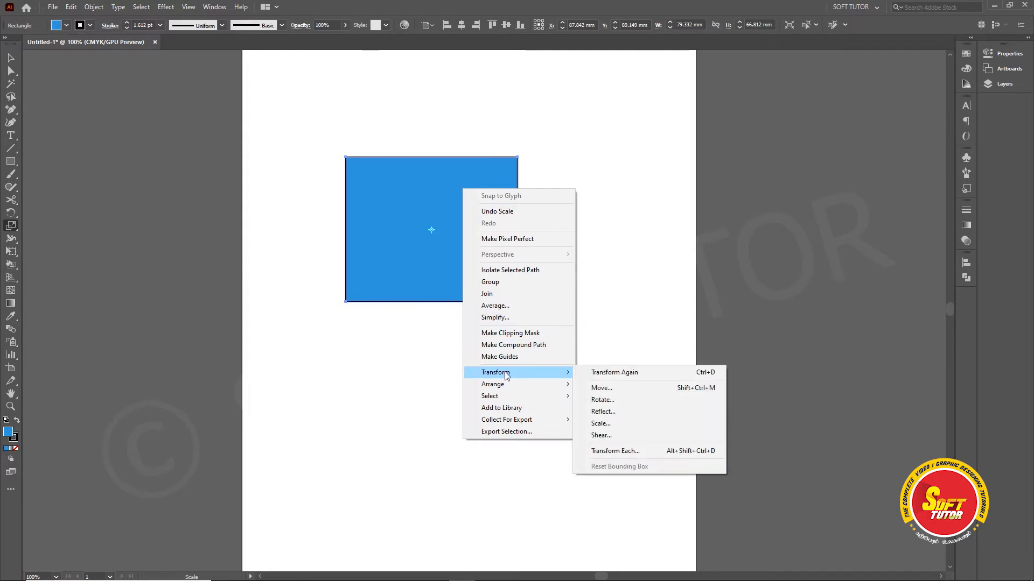
pyautogui.click(602, 424)
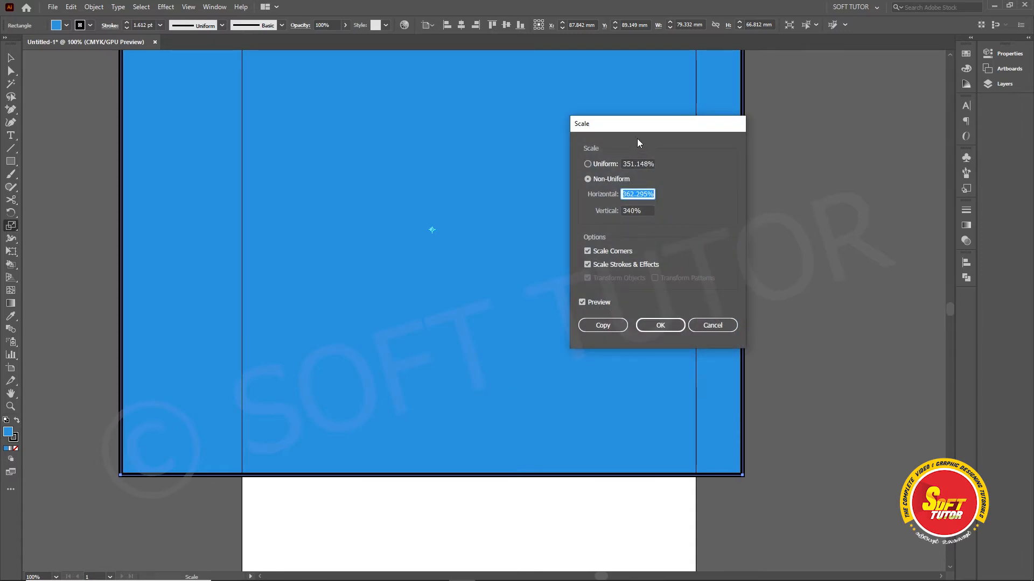
pyautogui.moveTo(622, 124); pyautogui.dragTo(739, 131)
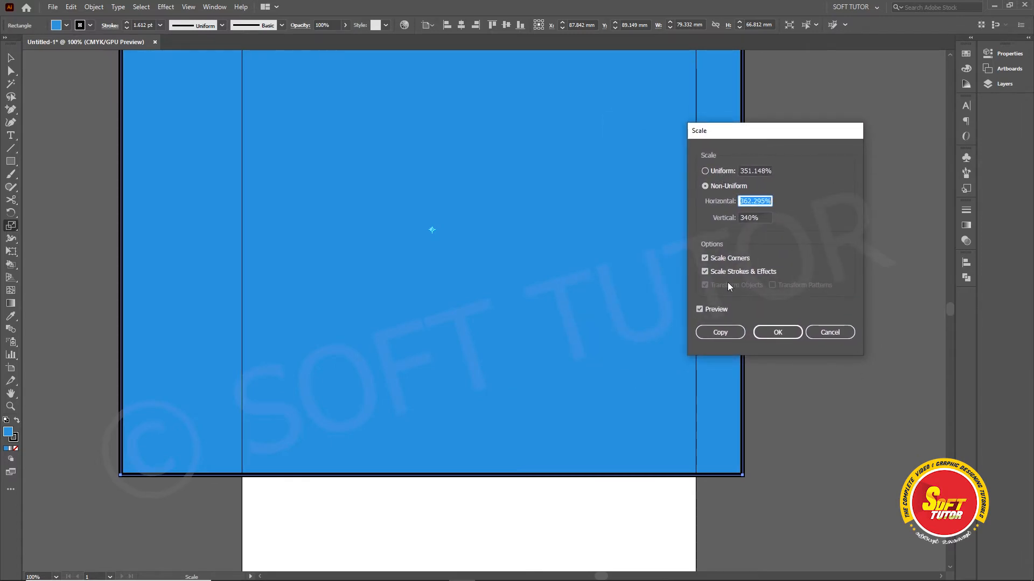
pyautogui.moveTo(722, 139); pyautogui.dragTo(760, 142)
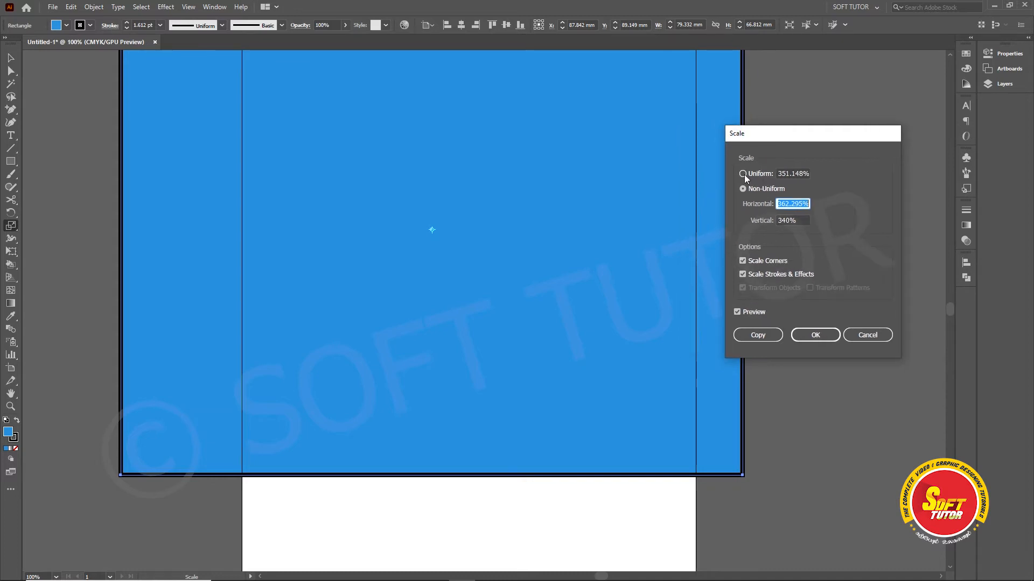
pyautogui.click(743, 173)
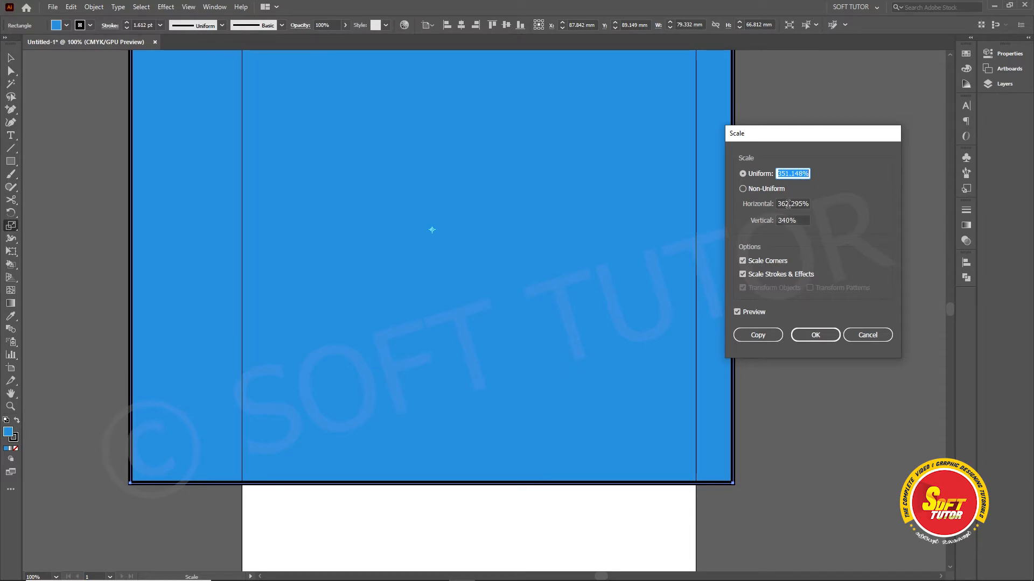
pyautogui.write('100')
pyautogui.press('Tab')
# Step: Preview a non-uniform scale of 100% horizontal and 50% vertical on the rectangle, and cancel it
pyautogui.click(801, 174)
pyautogui.click(801, 203)
pyautogui.moveTo(802, 202); pyautogui.dragTo(760, 230)
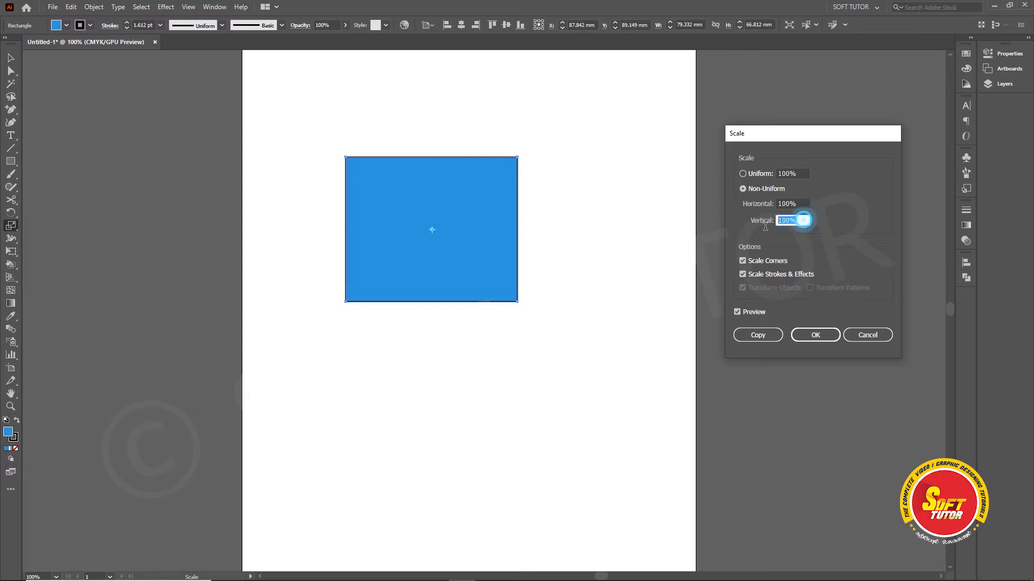
pyautogui.click(801, 220)
pyautogui.write('50')
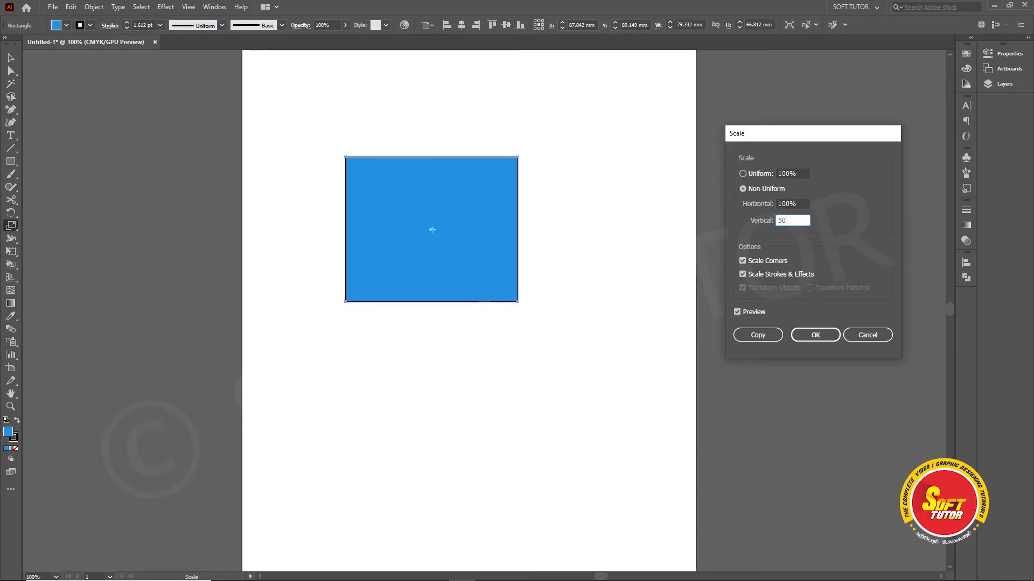
pyautogui.press('Tab')
pyautogui.moveTo(788, 134); pyautogui.dragTo(723, 148)
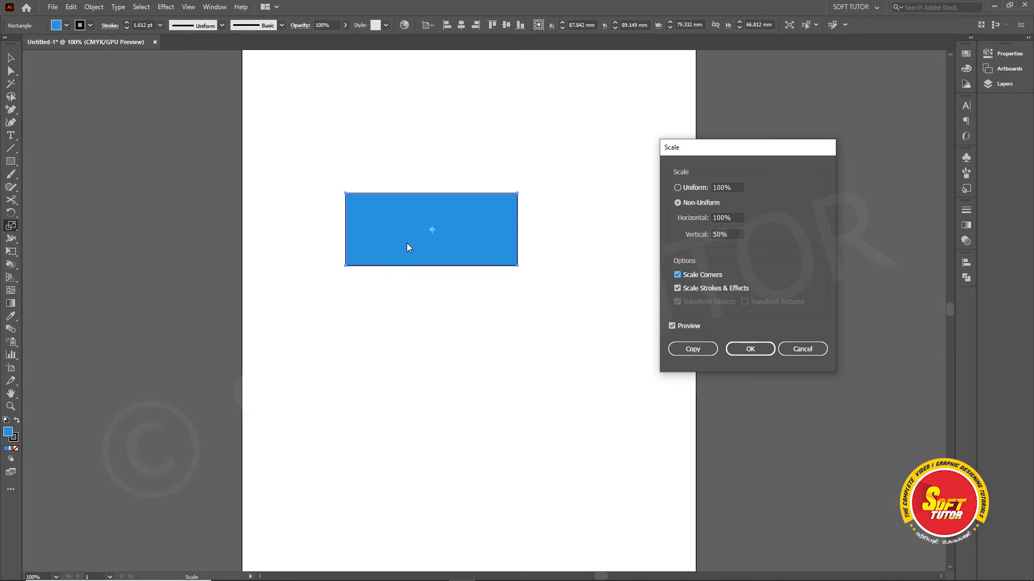
pyautogui.moveTo(733, 147); pyautogui.dragTo(671, 151)
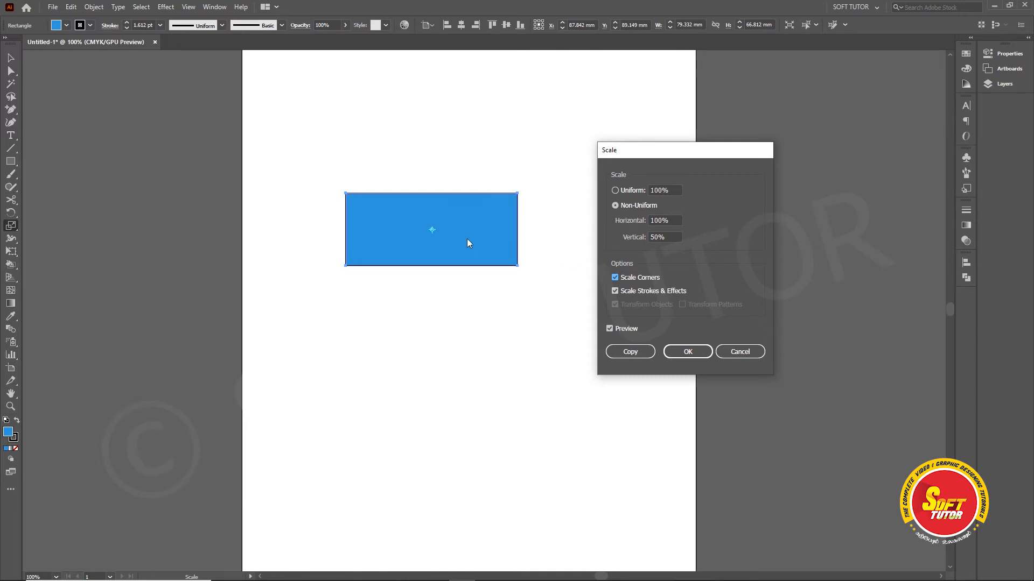
pyautogui.moveTo(623, 156); pyautogui.dragTo(639, 157)
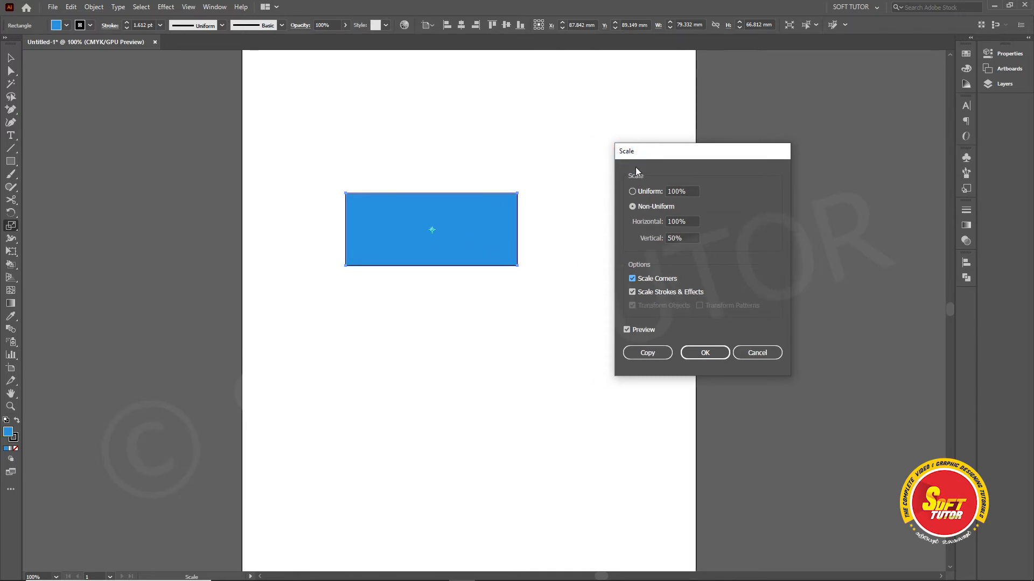
pyautogui.click(761, 352)
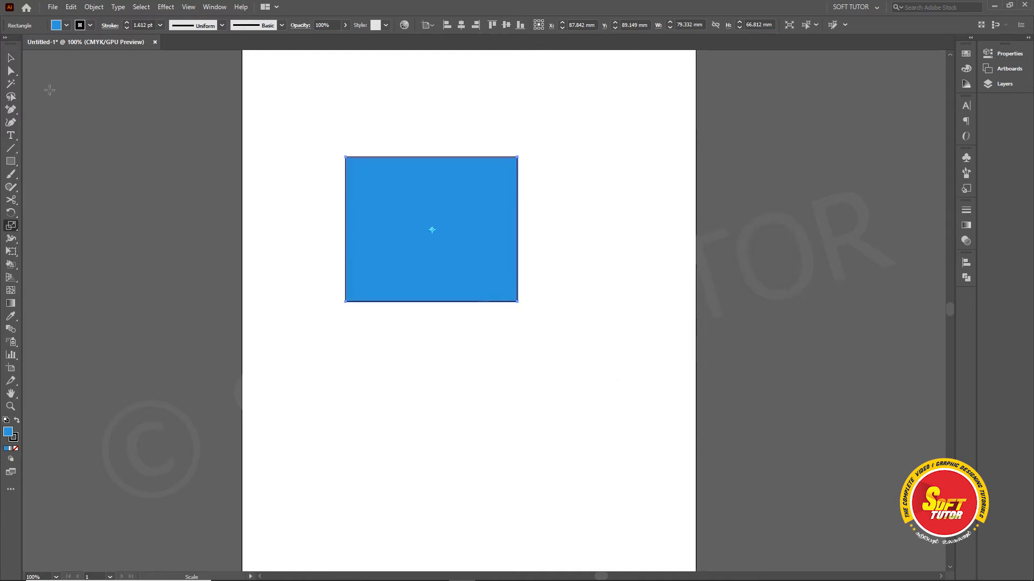
# Step: Give the blue rectangle a 10 pt stroke and reposition it slightly on the artboard
pyautogui.press('v')
pyautogui.moveTo(445, 188); pyautogui.dragTo(458, 200)
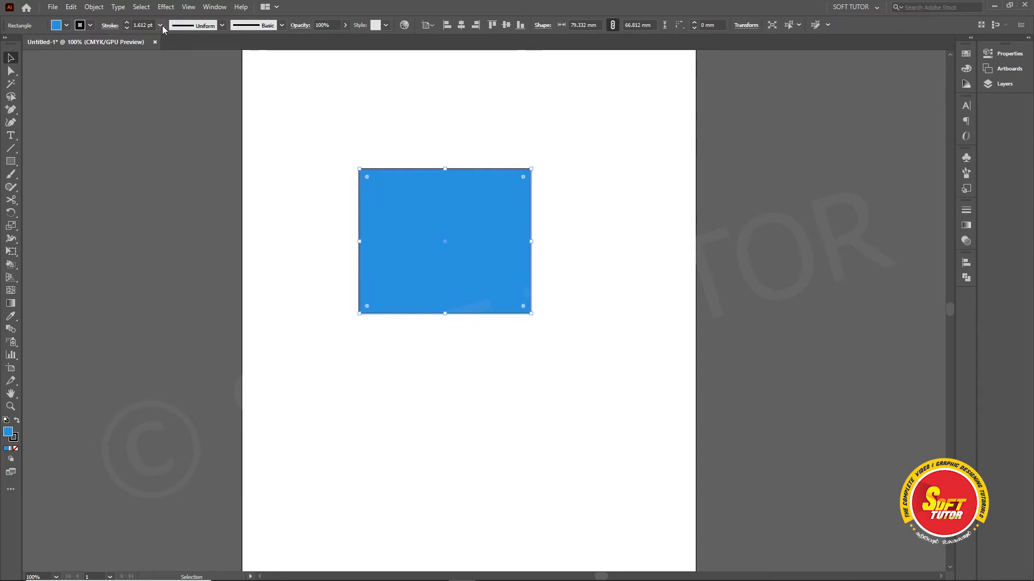
pyautogui.click(163, 24)
pyautogui.click(174, 182)
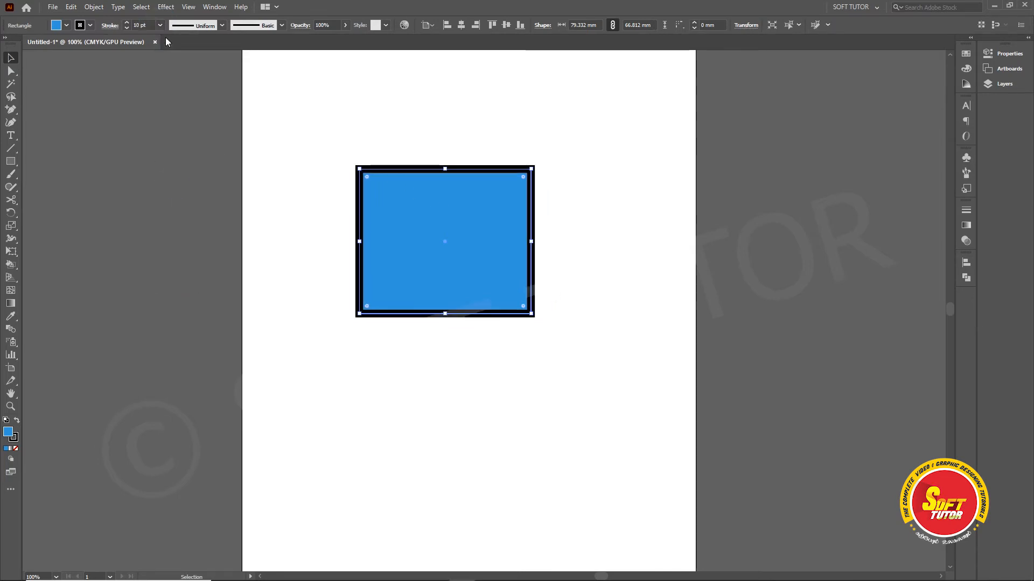
pyautogui.moveTo(421, 175); pyautogui.dragTo(395, 163)
# Step: Preview a non-uniform scale of 50% horizontal and 50% vertical on the thick-stroked rectangle with strokes and effects scaled
pyautogui.rightClick(442, 192)
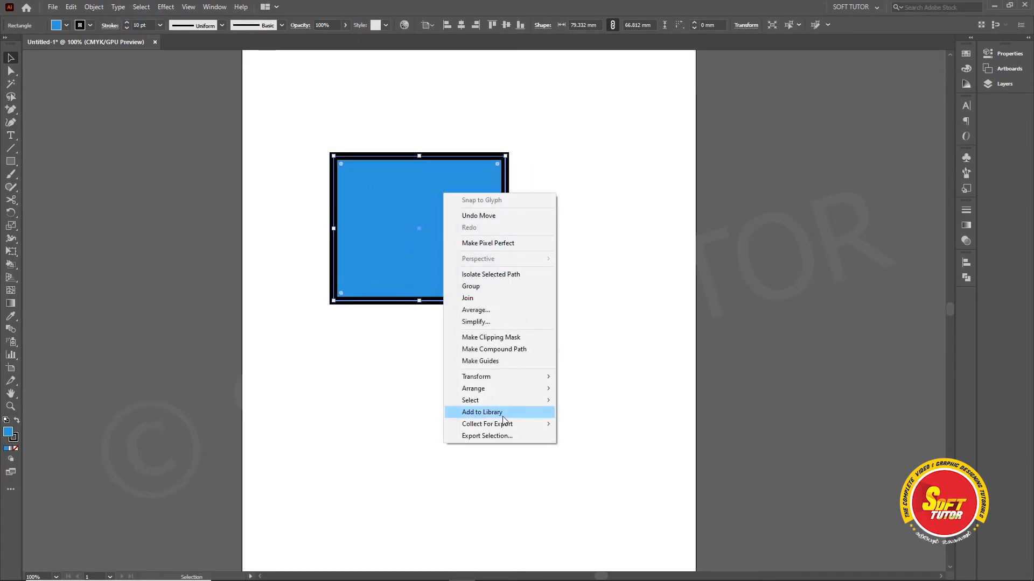
pyautogui.moveTo(494, 380)
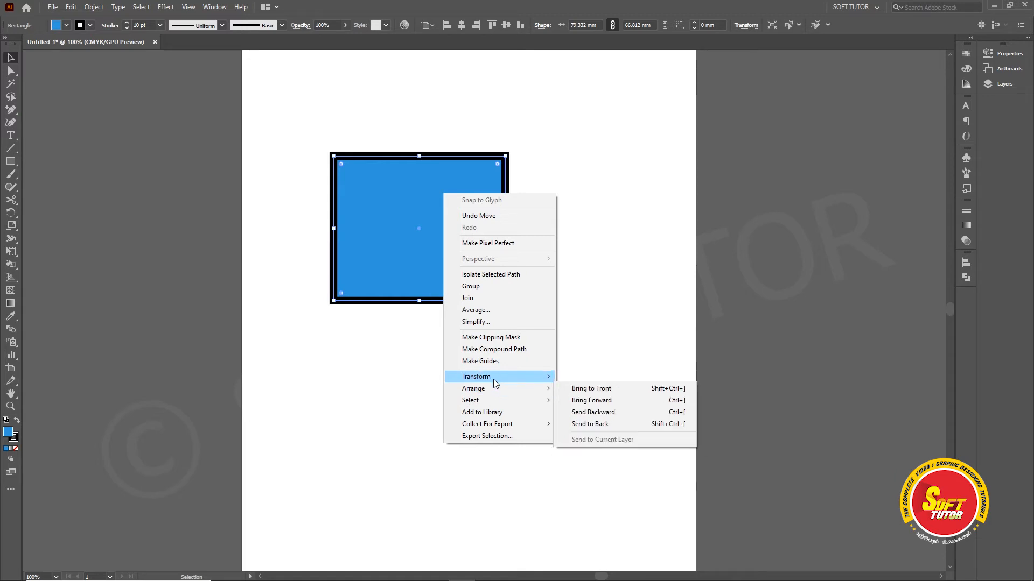
pyautogui.click(589, 428)
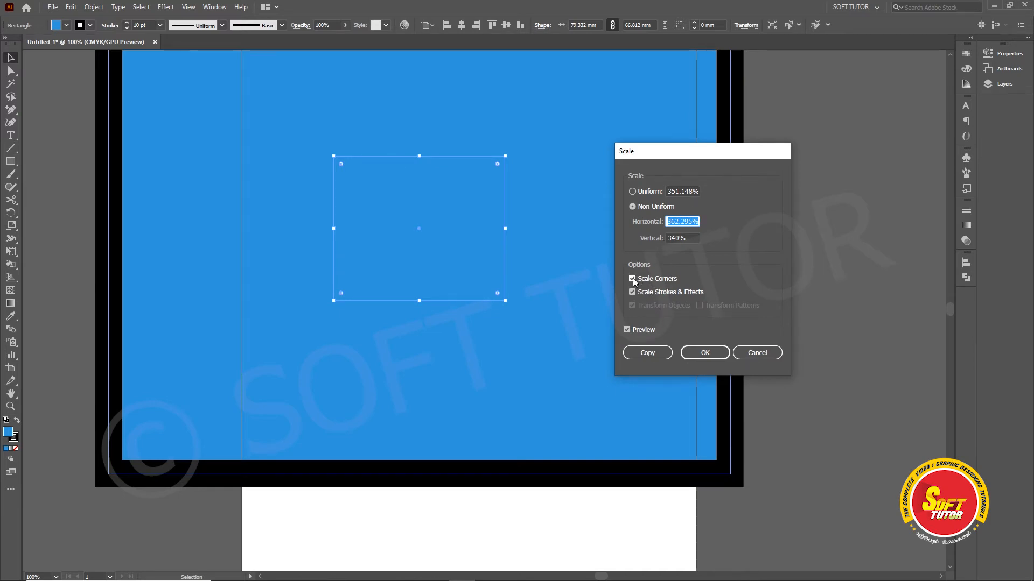
pyautogui.moveTo(663, 153); pyautogui.dragTo(680, 158)
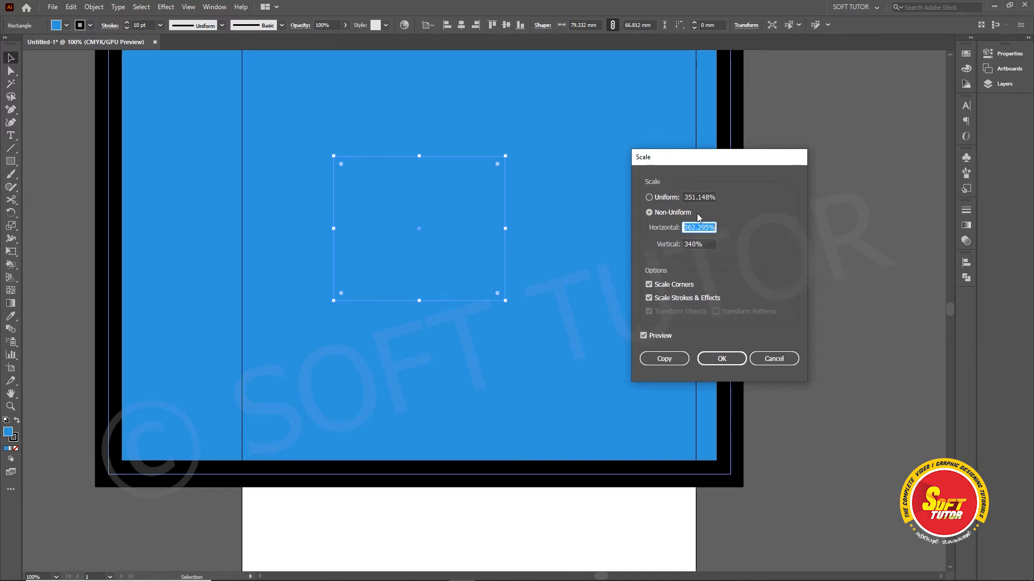
pyautogui.click(696, 228)
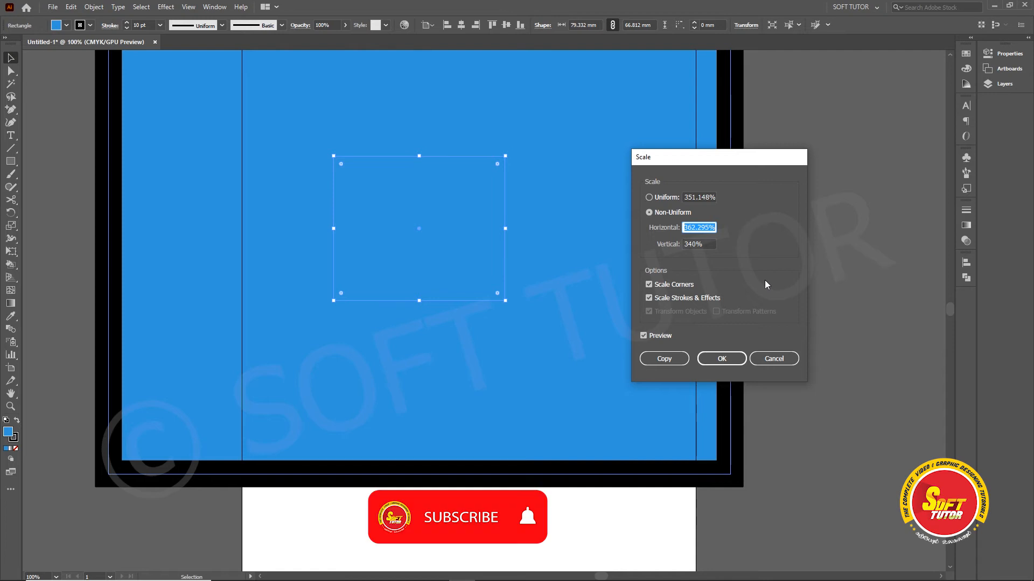
pyautogui.write('50')
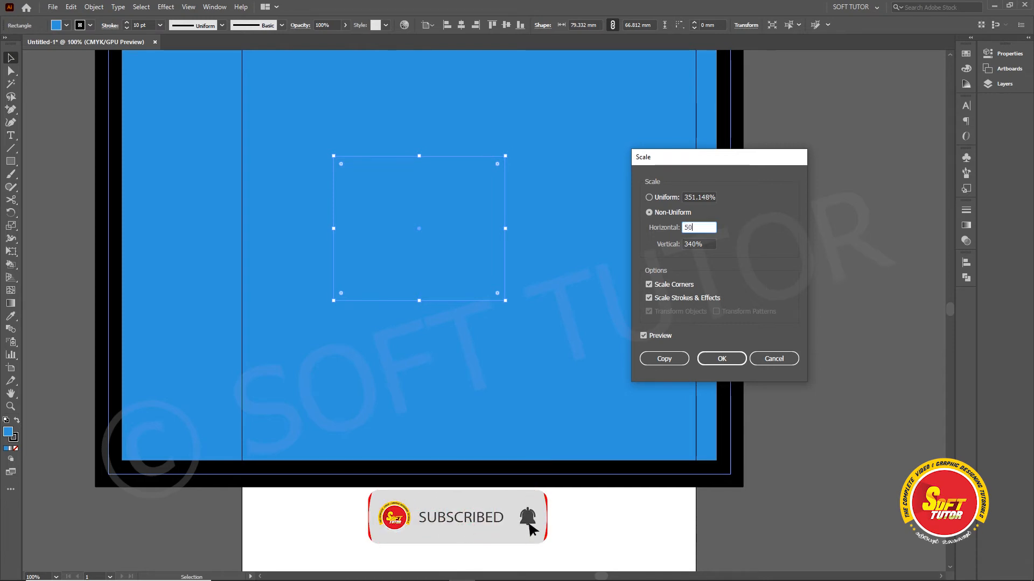
pyautogui.press('Tab')
pyautogui.write('50')
pyautogui.press('Tab')
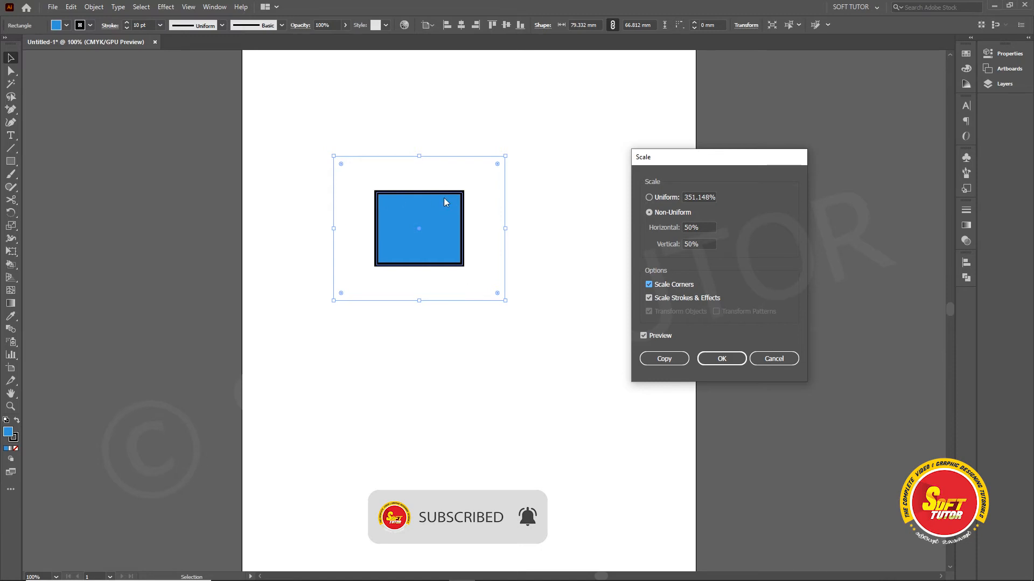
# Step: Return the horizontal and vertical scale values to 100% and cancel the scaling
pyautogui.click(698, 227)
pyautogui.write('100')
pyautogui.press('Tab')
pyautogui.write('100')
pyautogui.press('Tab')
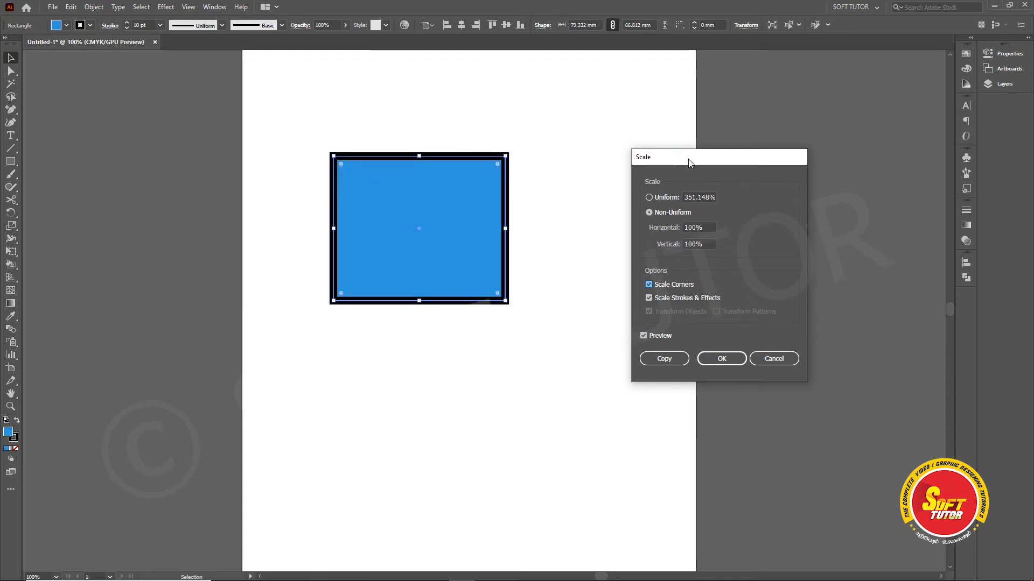
pyautogui.moveTo(688, 157); pyautogui.dragTo(668, 153)
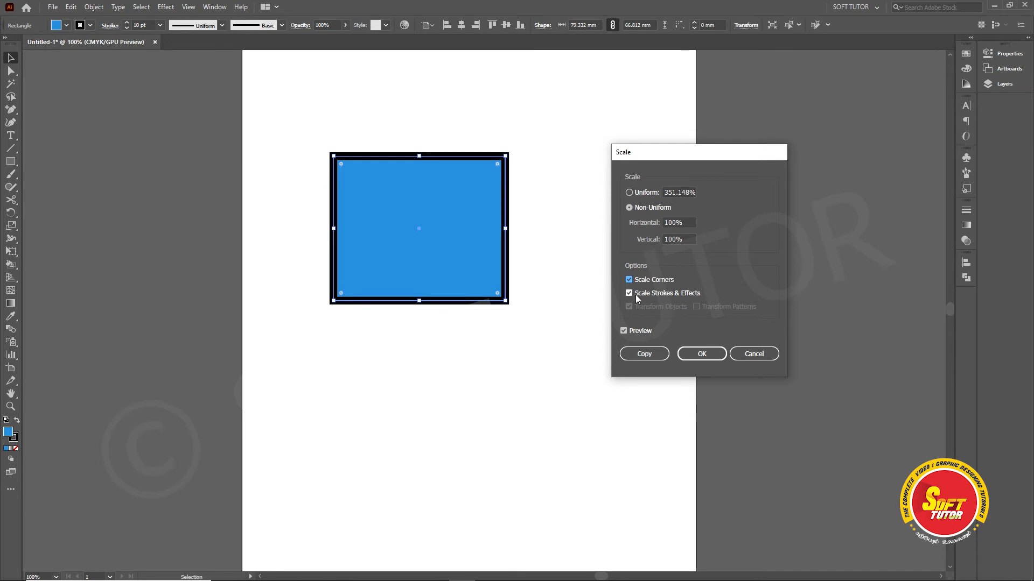
pyautogui.moveTo(668, 152); pyautogui.dragTo(729, 146)
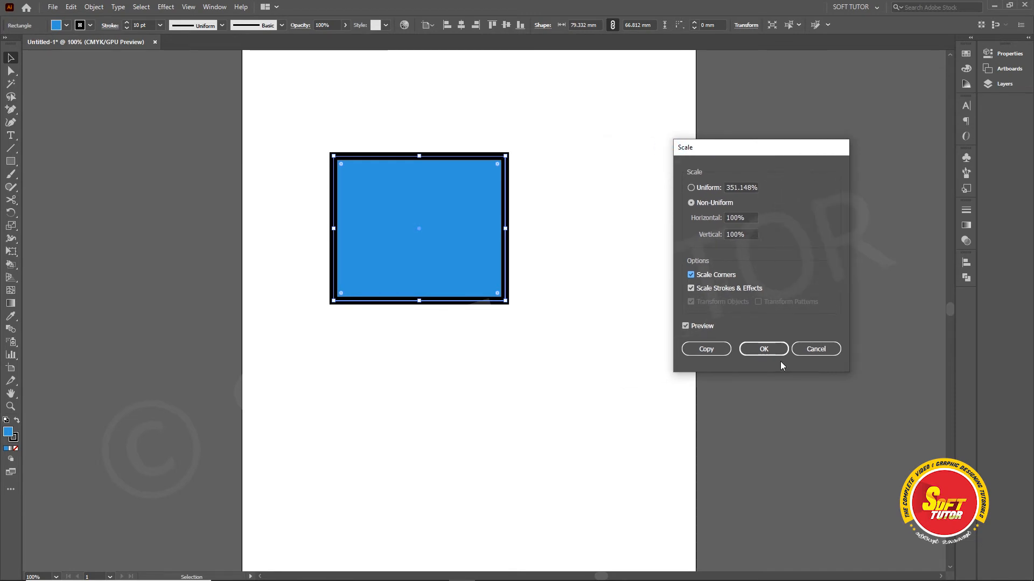
pyautogui.click(817, 349)
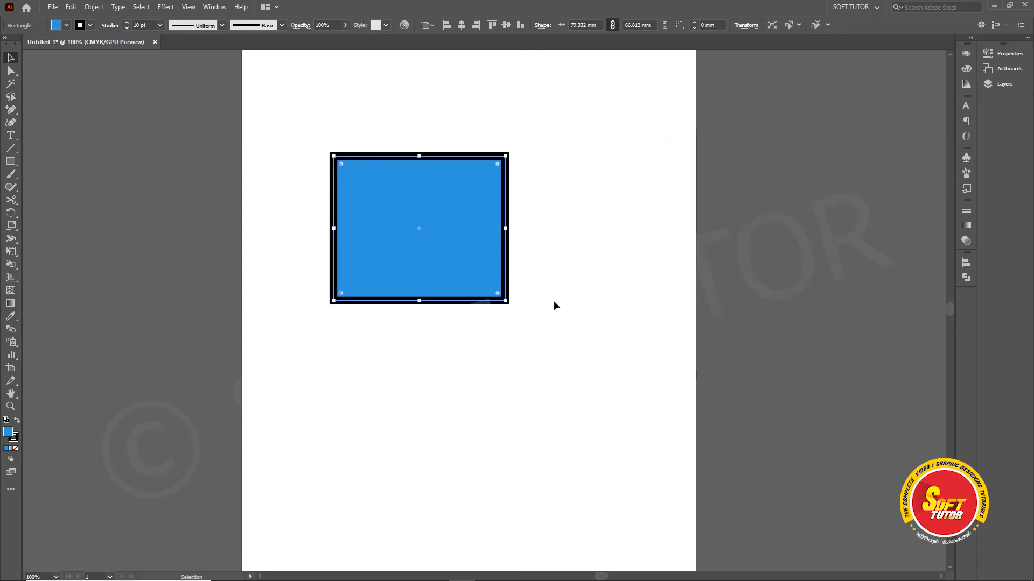
# Step: Apply the blue swirl-pattern graphic style to the rectangle and move it slightly higher on the artboard
pyautogui.moveTo(412, 205); pyautogui.dragTo(421, 214)
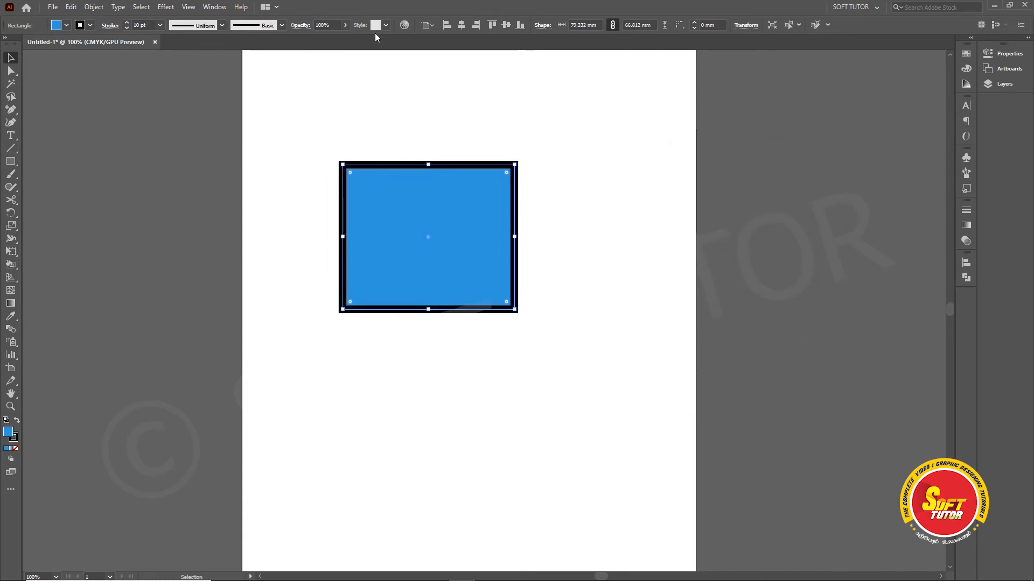
pyautogui.click(387, 25)
pyautogui.click(324, 66)
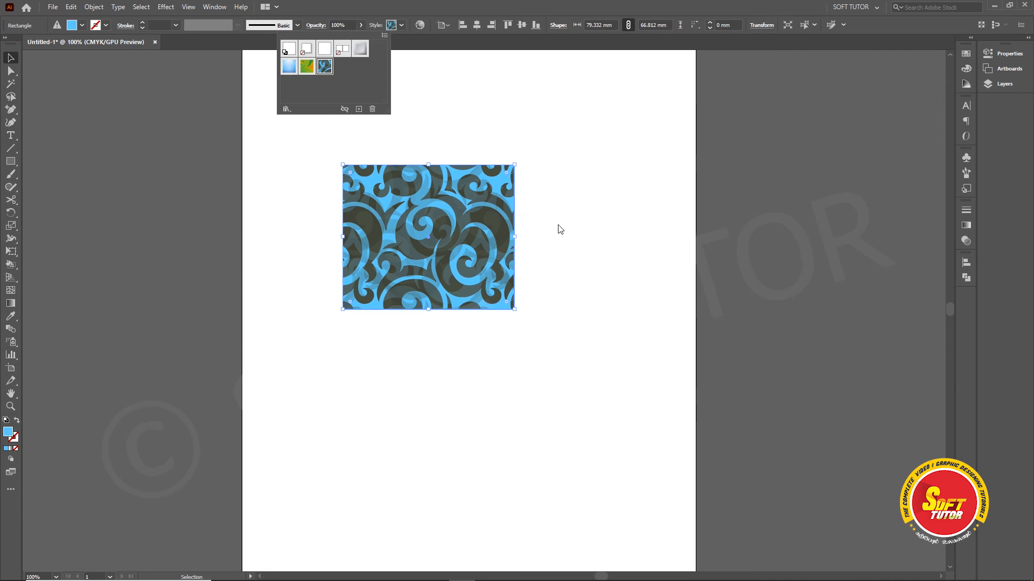
pyautogui.click(573, 224)
pyautogui.moveTo(433, 226); pyautogui.dragTo(454, 194)
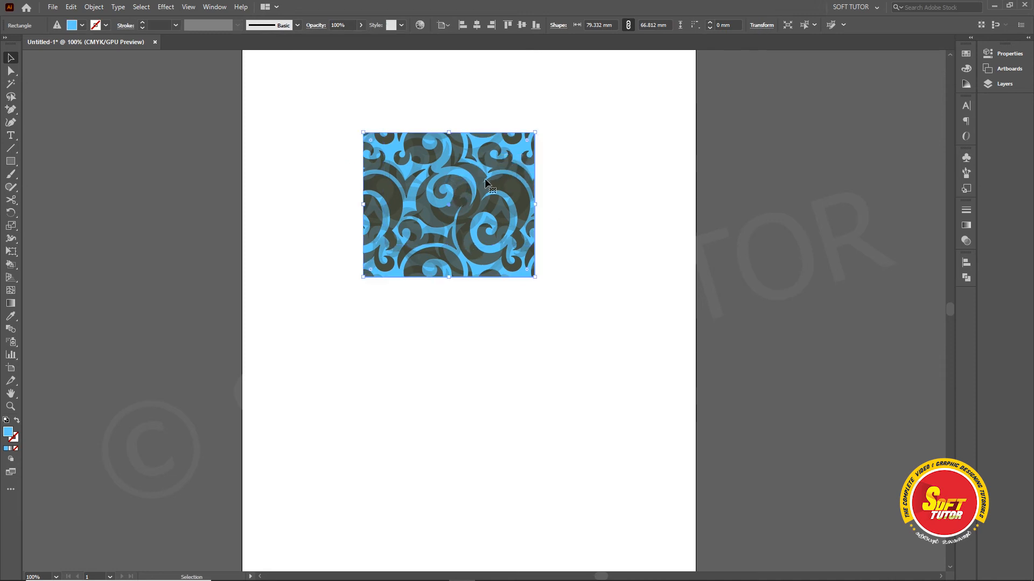
# Step: Create a copy of the patterned rectangle scaled uniformly to 351.148%, with objects and patterns both transformed
pyautogui.rightClick(458, 167)
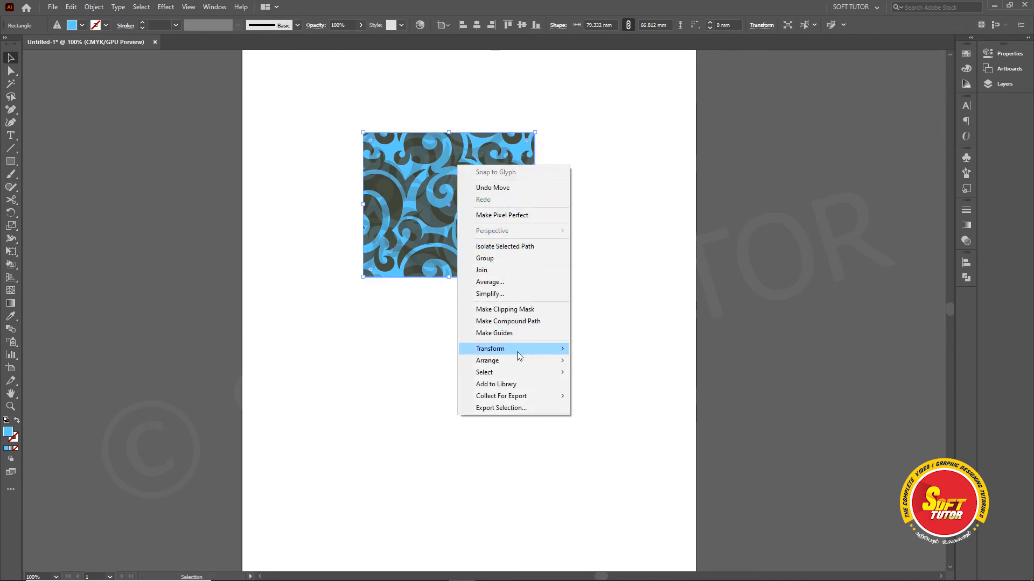
pyautogui.moveTo(515, 350)
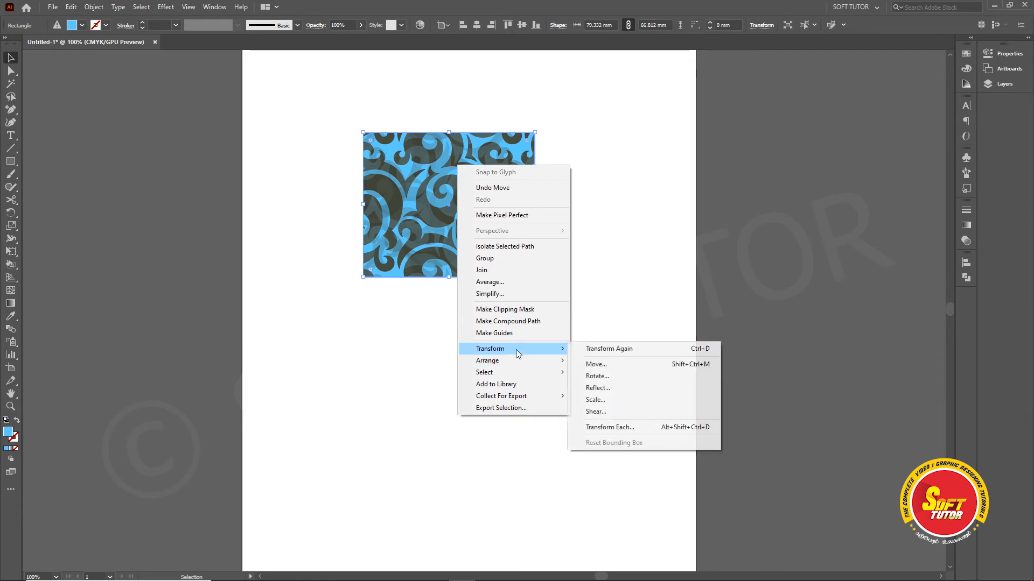
pyautogui.click(600, 402)
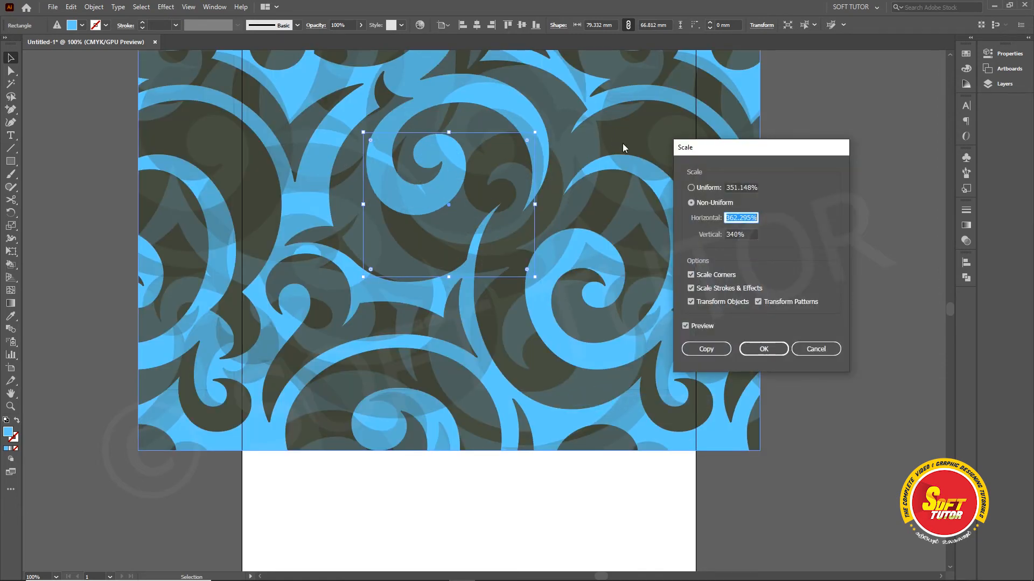
pyautogui.click(694, 189)
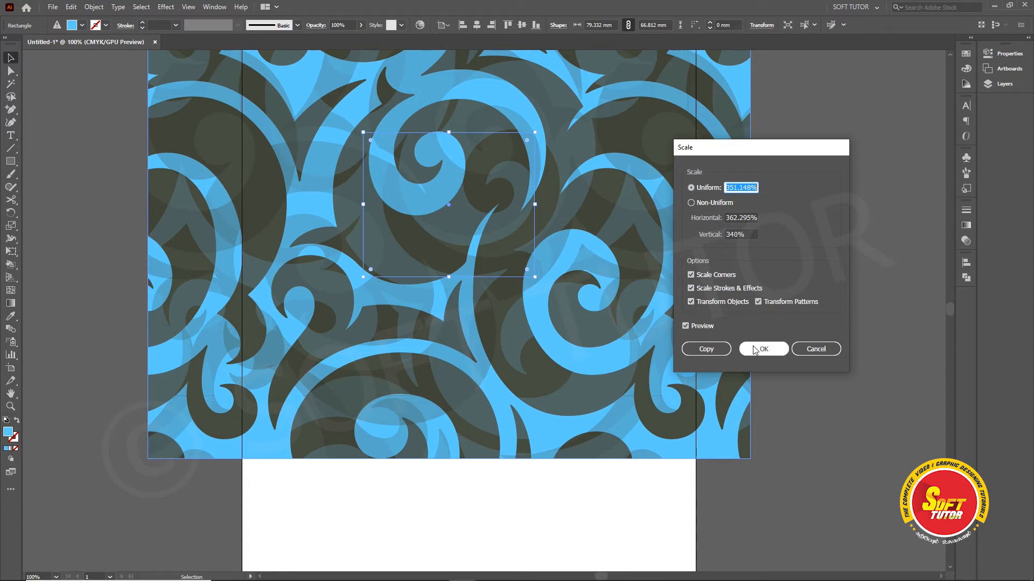
pyautogui.click(687, 326)
pyautogui.click(684, 325)
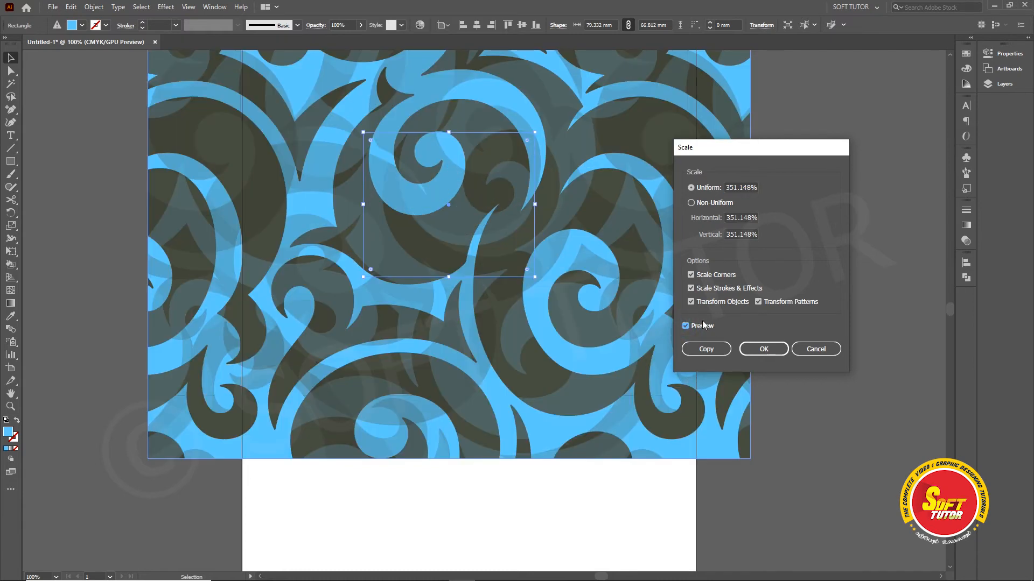
pyautogui.click(718, 352)
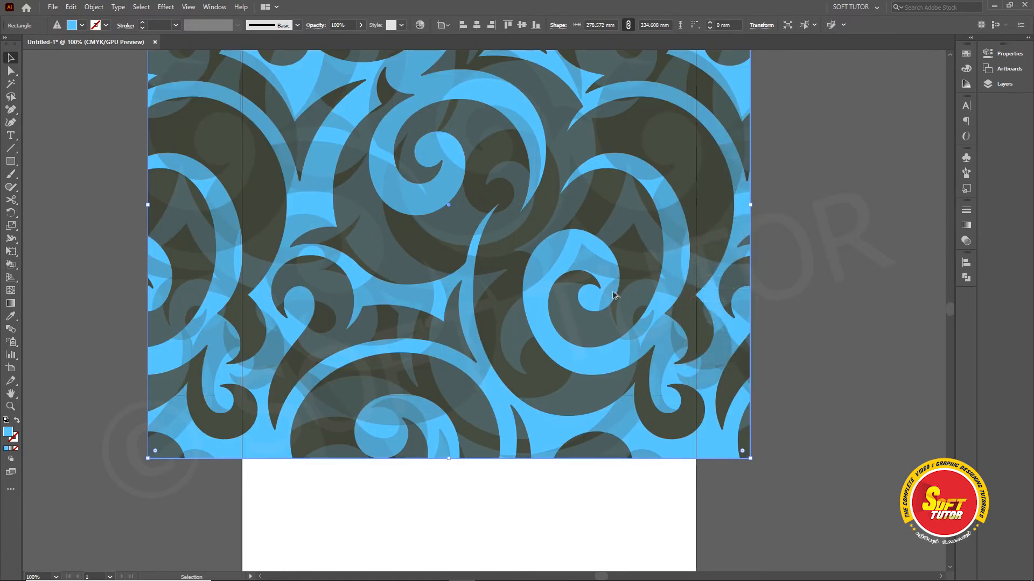
# Step: Move the enlarged patterned copy off the small rectangle so that it lies partly beyond the artboard's left edge
pyautogui.hotkey('ctrl', '-')
pyautogui.moveTo(621, 198); pyautogui.dragTo(331, 362)
pyautogui.moveTo(493, 265); pyautogui.dragTo(569, 214)
pyautogui.moveTo(234, 344); pyautogui.dragTo(398, 193)
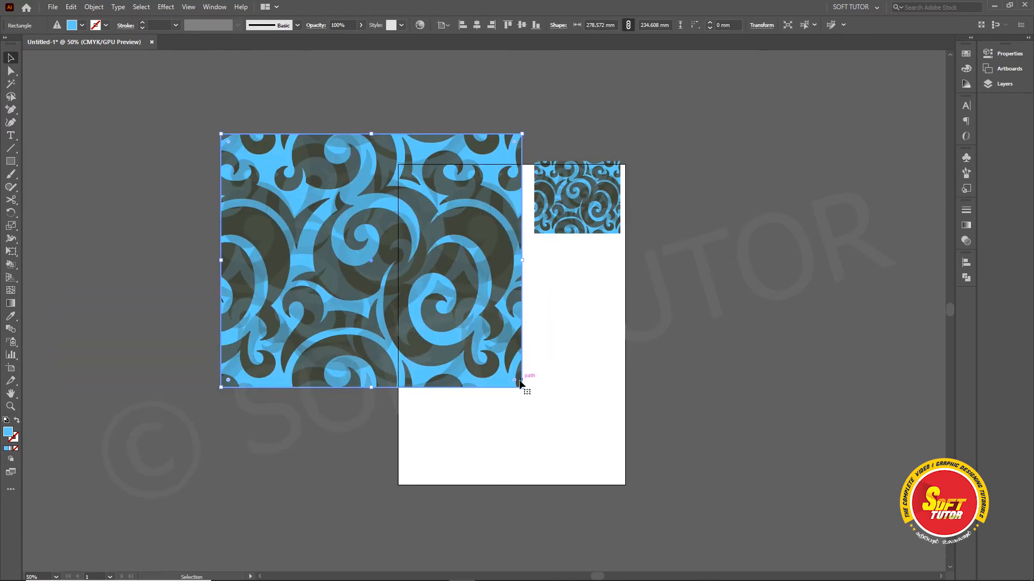
pyautogui.moveTo(471, 281); pyautogui.dragTo(454, 314)
pyautogui.click(536, 291)
pyautogui.click(437, 332)
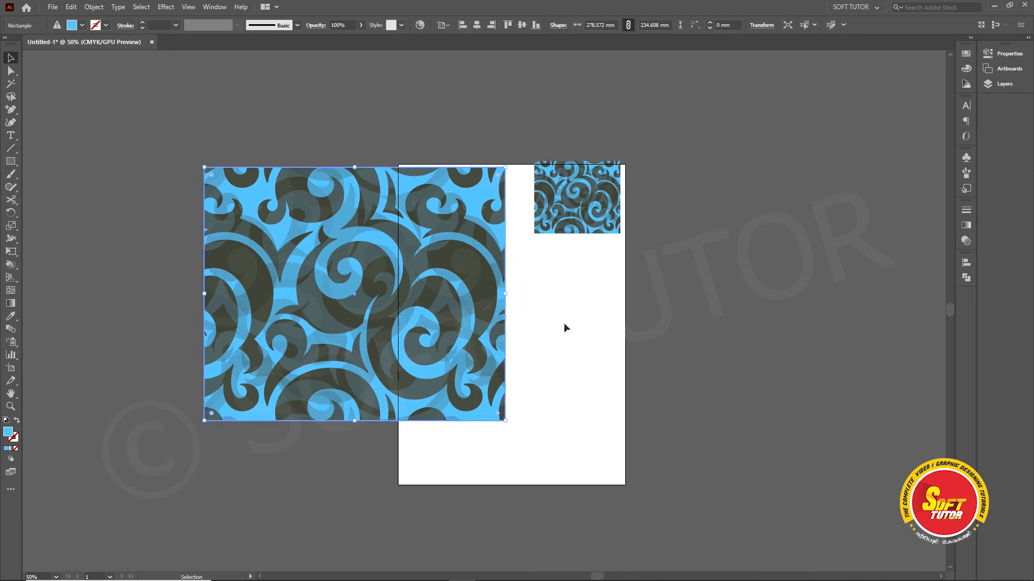
pyautogui.click(561, 284)
pyautogui.click(456, 271)
# Step: Scale the enlarged patterned copy down freehand and non-uniformly to about 100.5 × 60.2 mm with the Scale tool
pyautogui.click(12, 227)
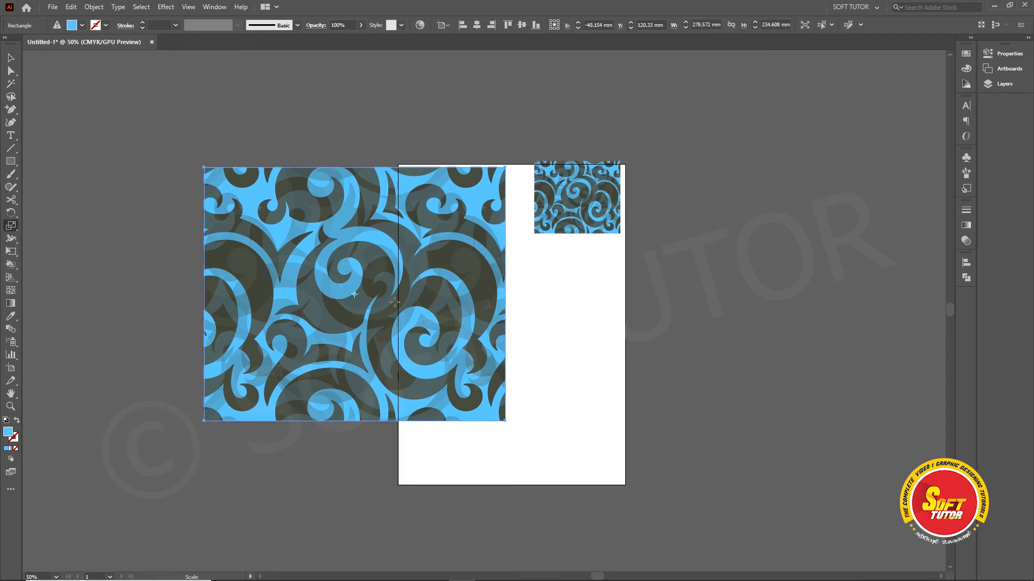
pyautogui.moveTo(465, 215); pyautogui.dragTo(501, 283)
pyautogui.moveTo(415, 294); pyautogui.dragTo(423, 251)
pyautogui.moveTo(462, 277); pyautogui.dragTo(404, 284)
pyautogui.moveTo(330, 287); pyautogui.dragTo(362, 282)
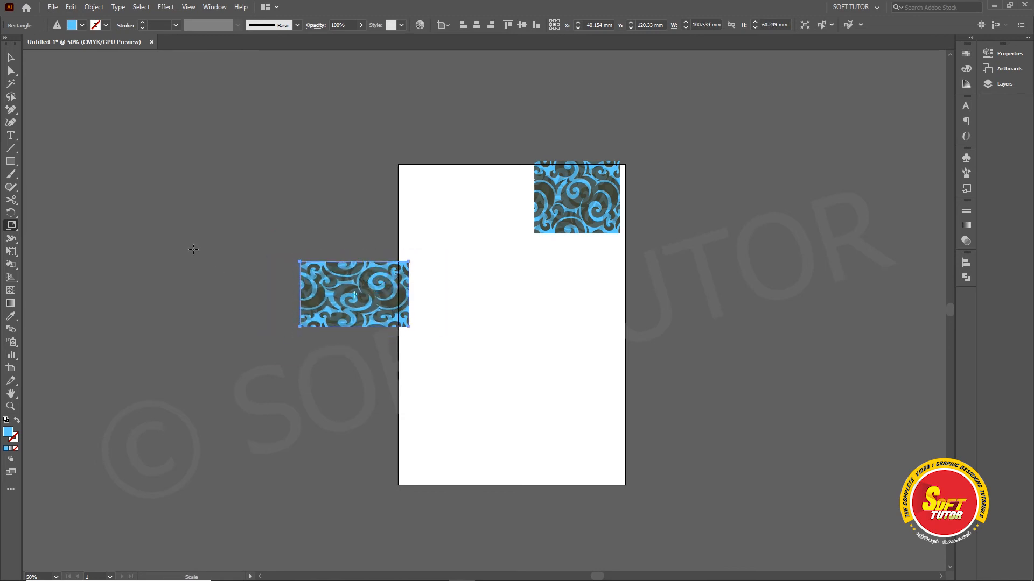
# Step: Make Shear the active transform tool, and move the small rectangle on the artboard down and left, towards the artboard's middle
pyautogui.click(11, 226)
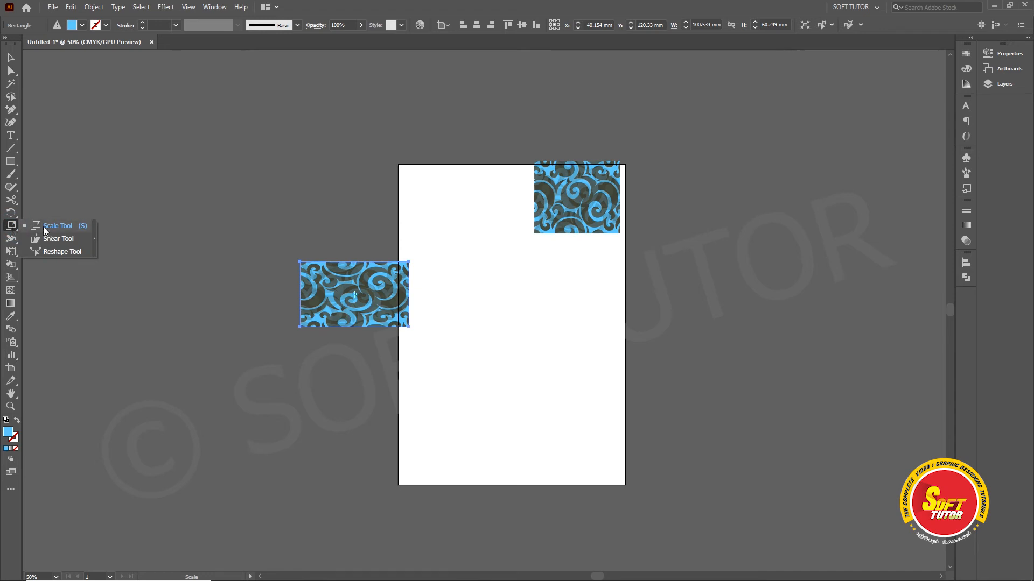
pyautogui.click(53, 240)
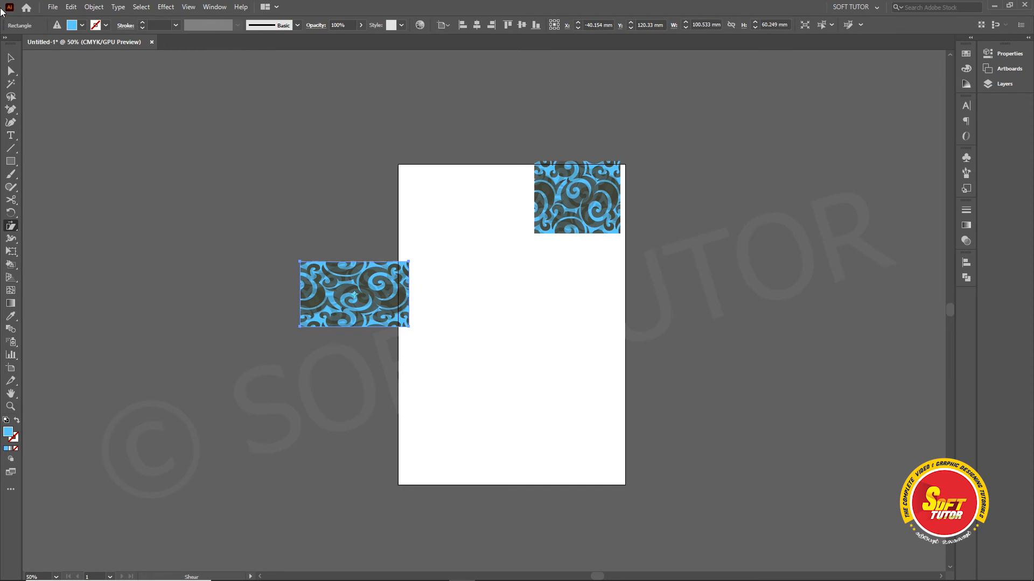
pyautogui.click(10, 57)
pyautogui.scroll(1, 628, 143)
pyautogui.click(588, 190)
pyautogui.moveTo(588, 189); pyautogui.dragTo(510, 230)
pyautogui.scroll(1, 510, 230)
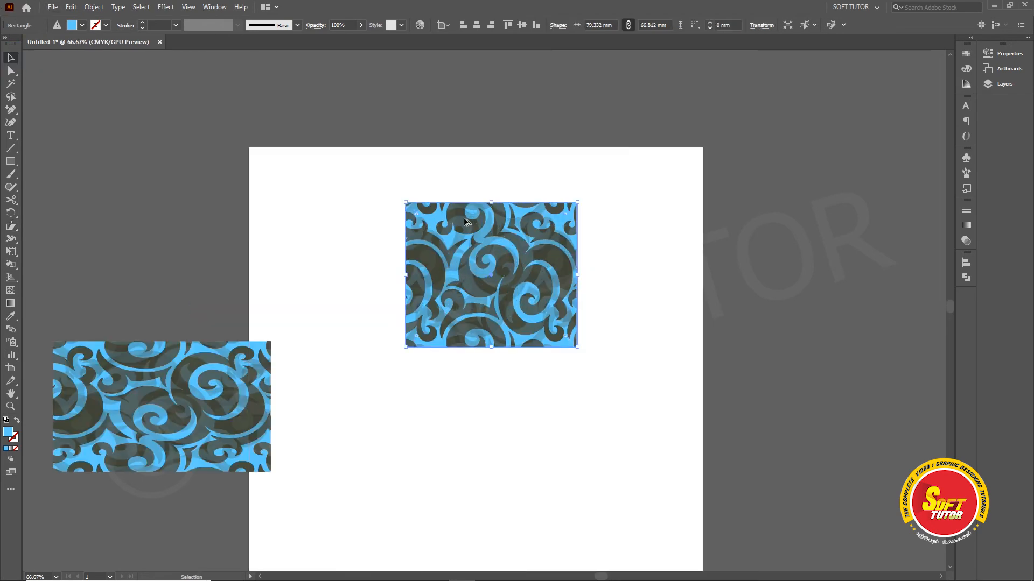
# Step: Preview a 45° shear along a 45° axis on the rectangle in the artboard's upper area, with objects and patterns transformed
pyautogui.rightClick(492, 244)
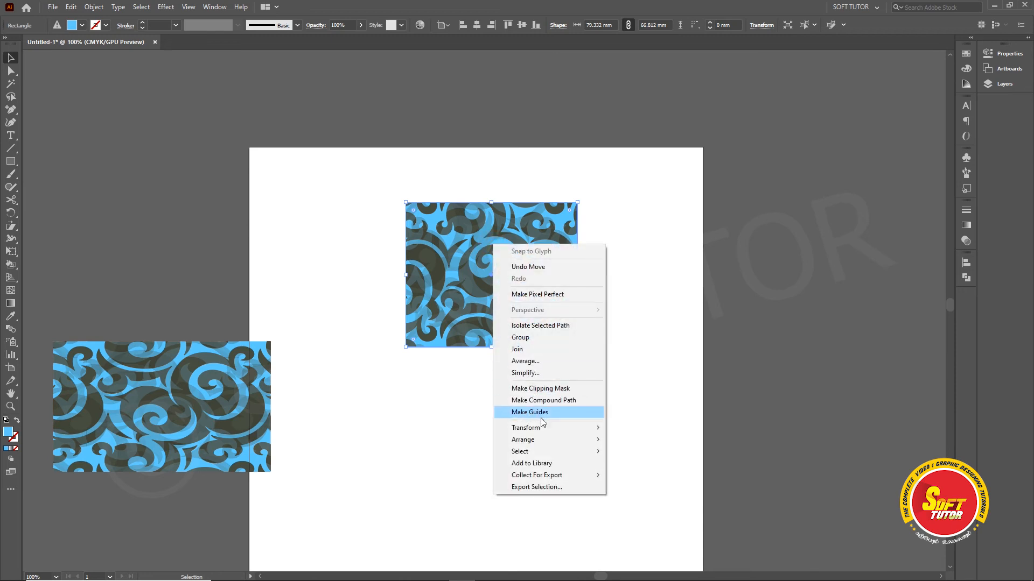
pyautogui.moveTo(525, 431)
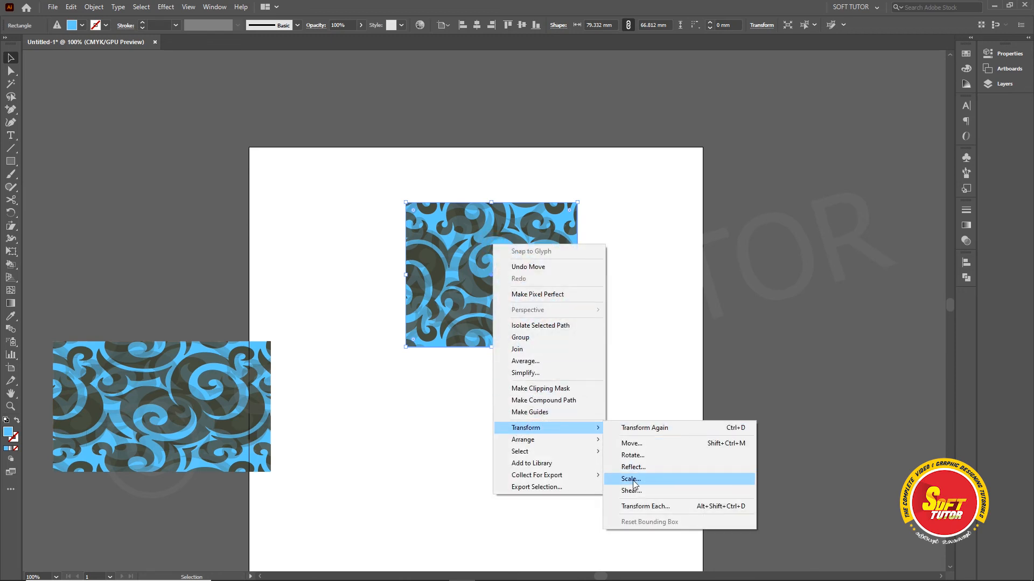
pyautogui.click(94, 7)
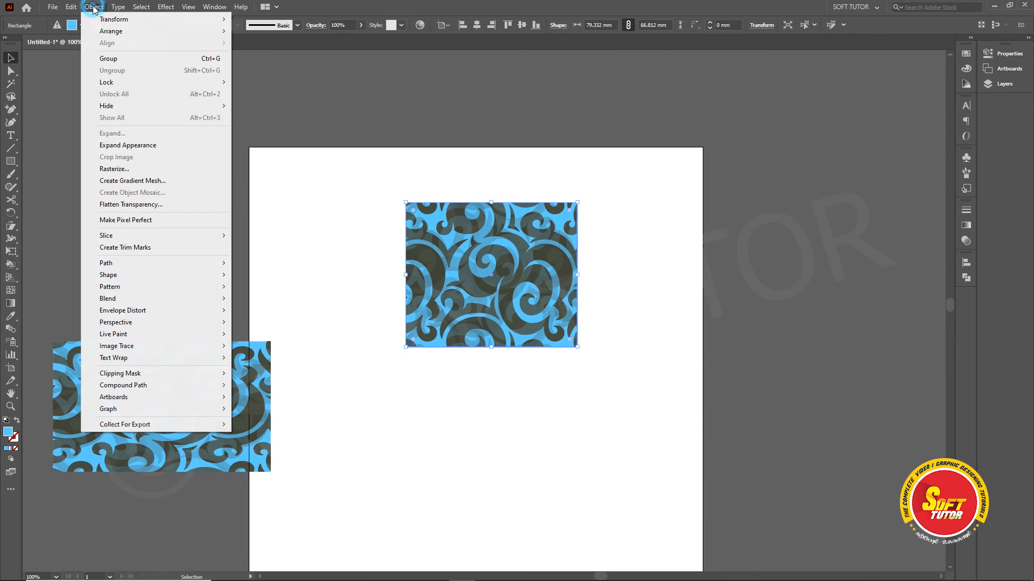
pyautogui.moveTo(110, 19)
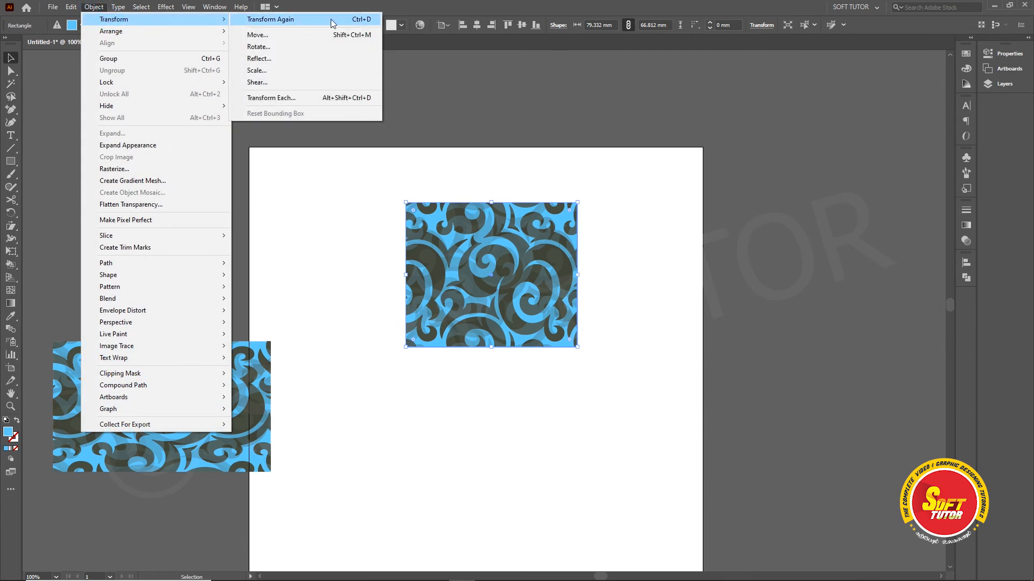
pyautogui.click(258, 84)
pyautogui.moveTo(637, 156); pyautogui.dragTo(668, 152)
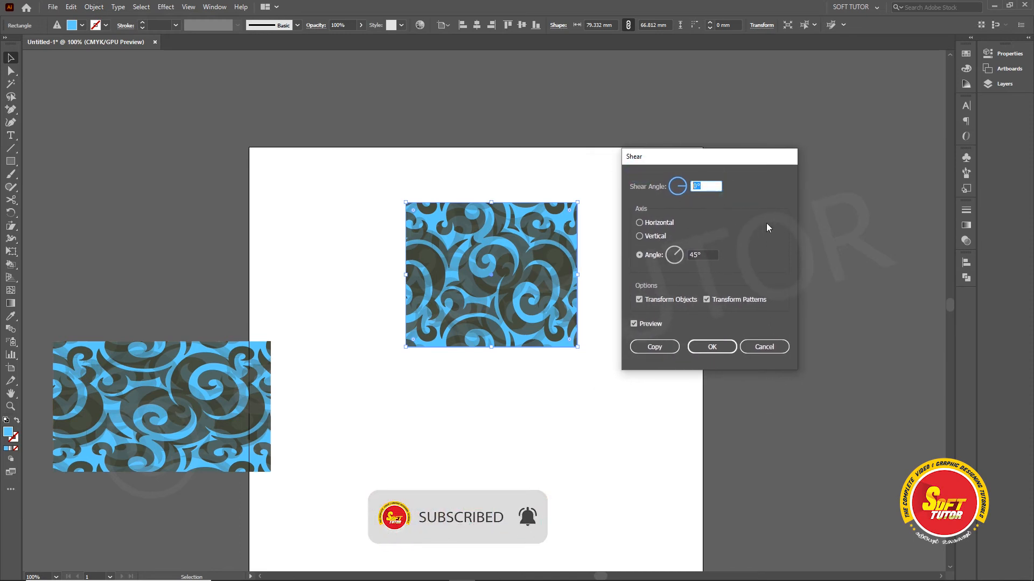
pyautogui.write('45')
pyautogui.press('Tab')
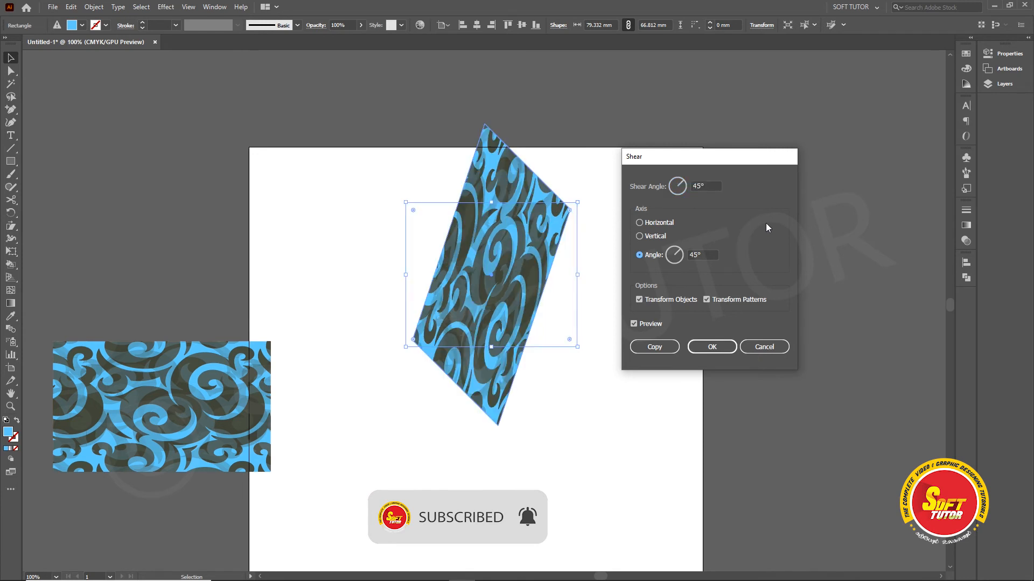
# Step: Reset the shear angle to 0°, try the horizontal and vertical axes, and preview a 50° shear along the horizontal axis
pyautogui.moveTo(717, 186); pyautogui.dragTo(651, 205)
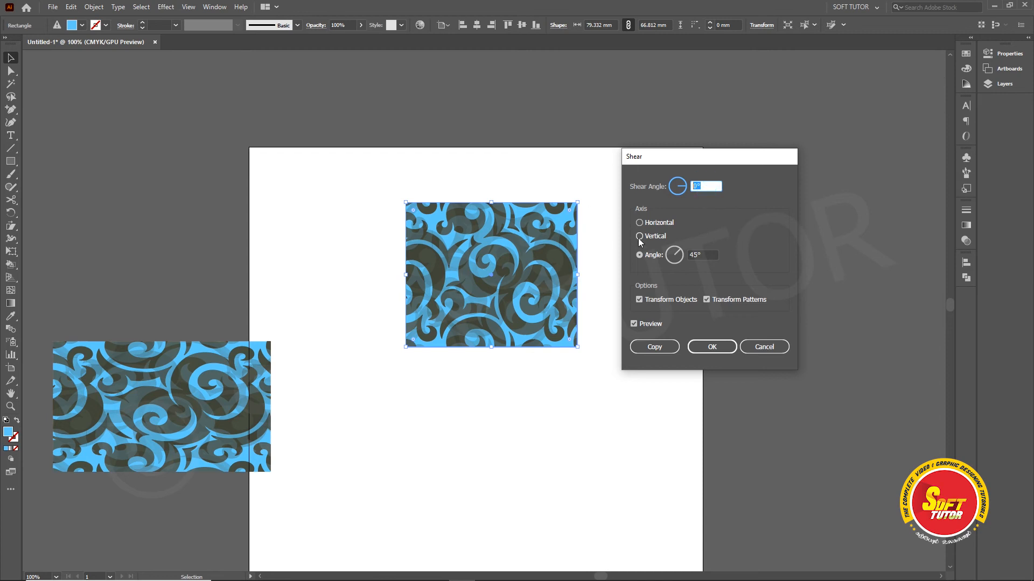
pyautogui.click(640, 223)
pyautogui.click(640, 236)
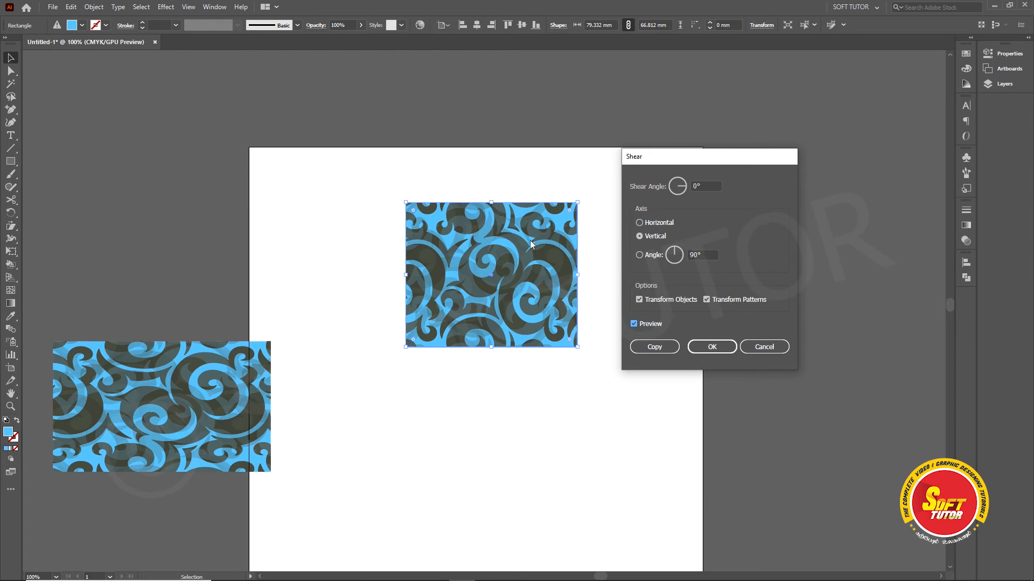
pyautogui.click(640, 222)
pyautogui.write('50')
pyautogui.press('Tab')
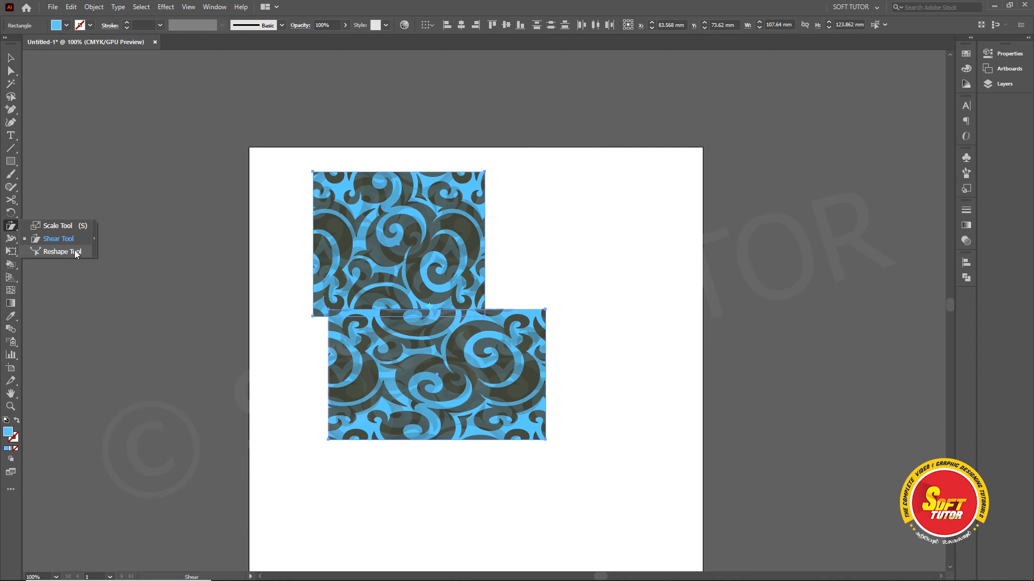
# Step: Make Reshape the active transform tool, and move both patterned rectangles together slightly down and left on the artboard
pyautogui.click(74, 251)
pyautogui.click(10, 55)
pyautogui.moveTo(474, 232); pyautogui.dragTo(453, 295)
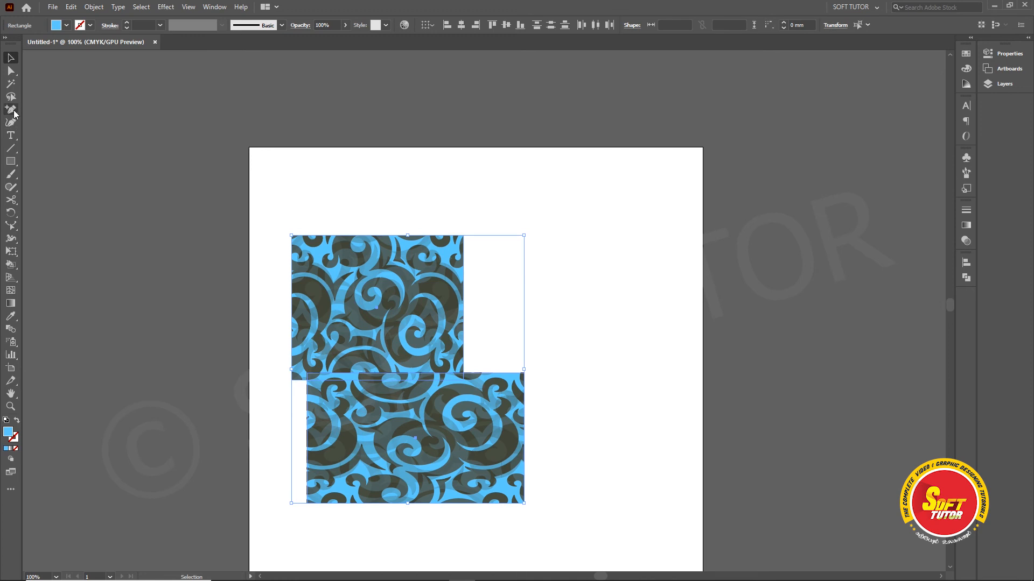
pyautogui.click(10, 112)
pyautogui.click(503, 232)
pyautogui.click(595, 202)
pyautogui.click(543, 242)
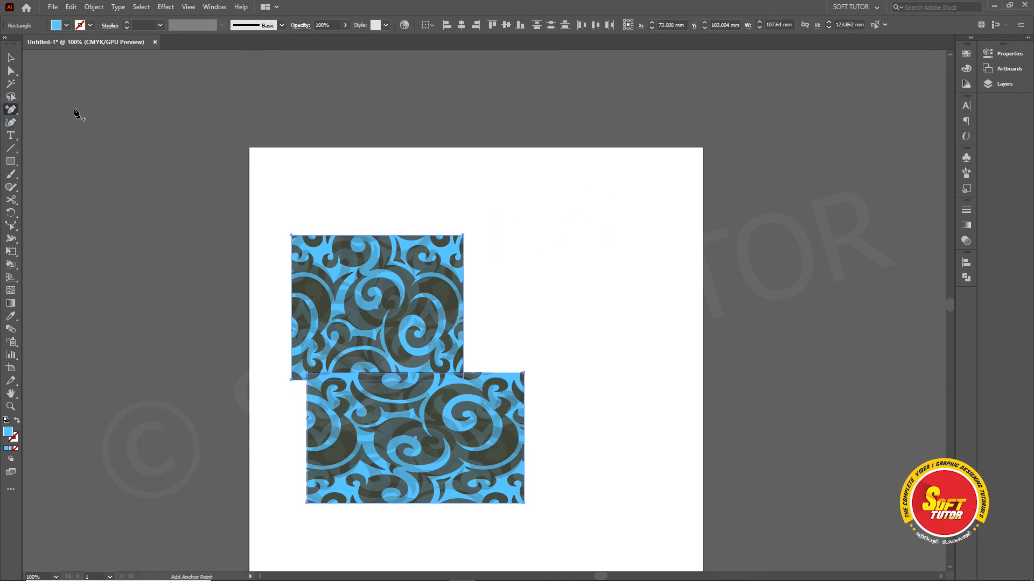
# Step: Draw a closed four-point blue shape with curved right and lower edges above and to the right of the rectangles using the Pen tool
pyautogui.press('p')
pyautogui.click(528, 208)
pyautogui.moveTo(645, 192); pyautogui.dragTo(653, 200)
pyautogui.moveTo(609, 305); pyautogui.dragTo(577, 314)
pyautogui.moveTo(515, 279); pyautogui.dragTo(514, 240)
pyautogui.click(528, 208)
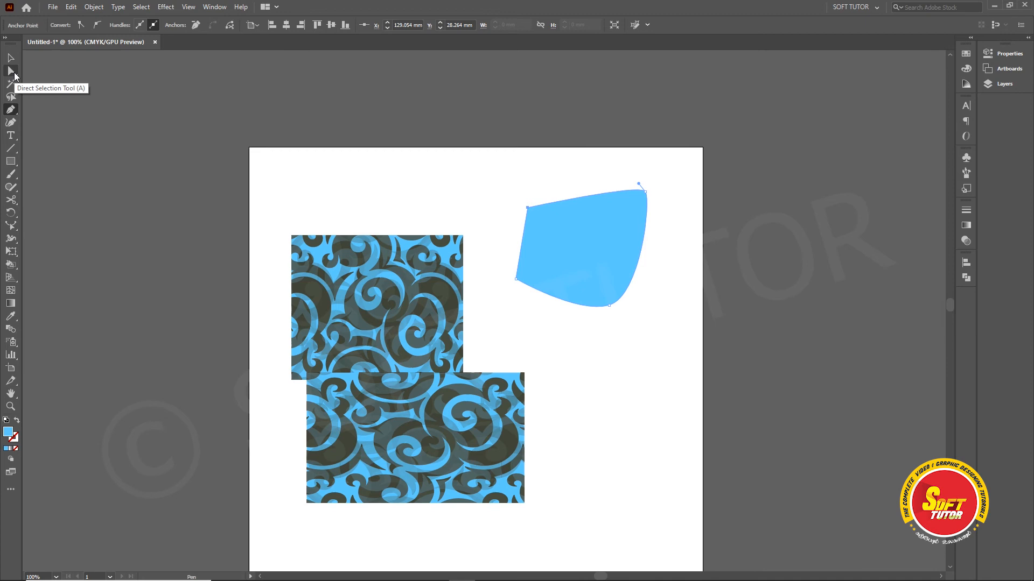
# Step: Select points of the blue shape directly and pull its left and lower edges into new curves with the Reshape tool
pyautogui.click(11, 71)
pyautogui.moveTo(511, 195); pyautogui.dragTo(550, 233)
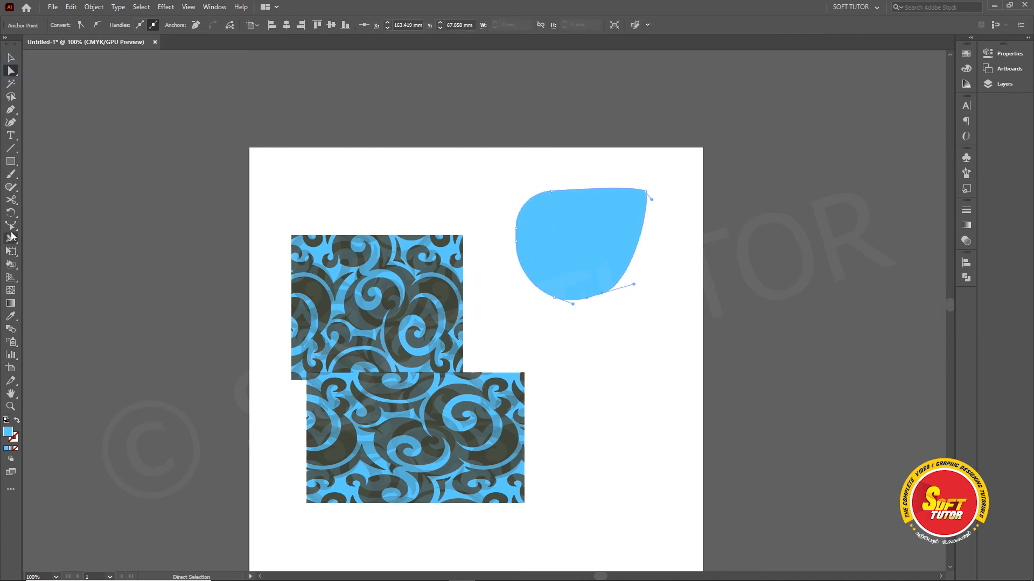
pyautogui.click(11, 226)
pyautogui.moveTo(555, 298)
pyautogui.mouseDown()
pyautogui.moveTo(563, 284)
pyautogui.moveTo(551, 293)
pyautogui.mouseUp()
pyautogui.moveTo(516, 243); pyautogui.dragTo(549, 234)
pyautogui.click(515, 229)
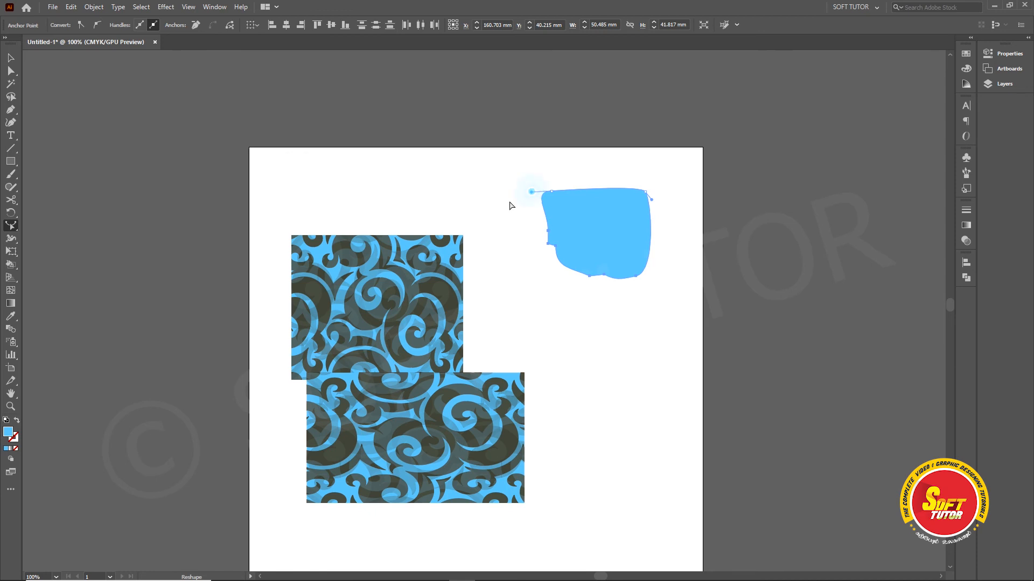
# Step: Remove the blue shape and arrange the two patterned rectangles so the smaller one sits just above the wider one
pyautogui.click(11, 57)
pyautogui.moveTo(346, 108); pyautogui.dragTo(699, 403)
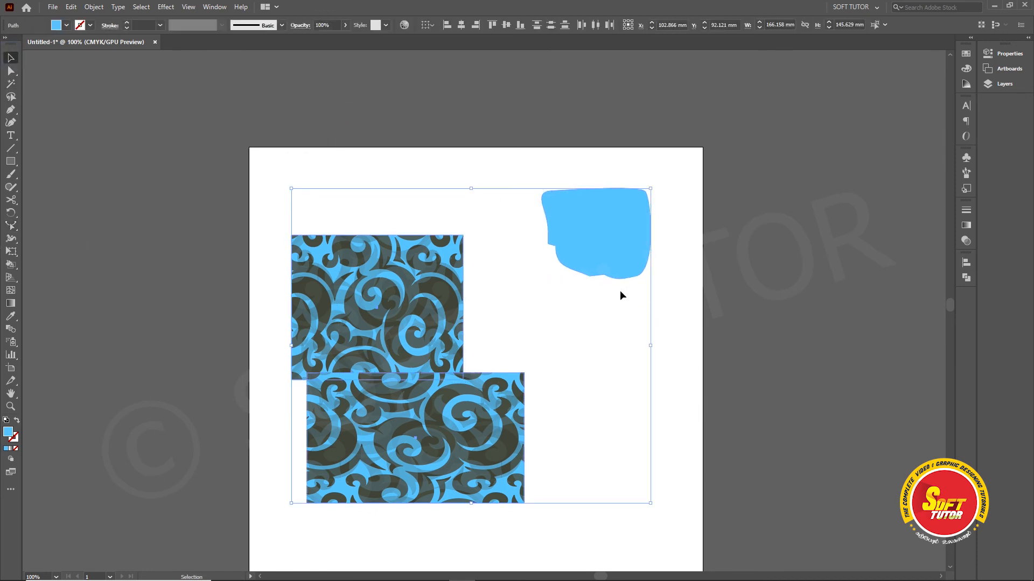
pyautogui.moveTo(700, 203); pyautogui.dragTo(284, 458)
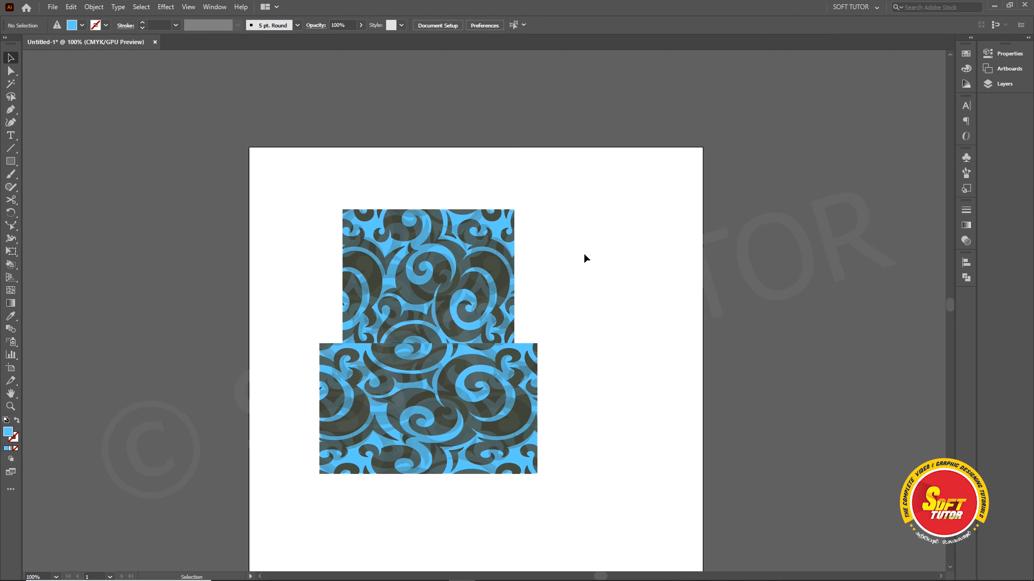
pyautogui.moveTo(476, 273); pyautogui.dragTo(479, 260)
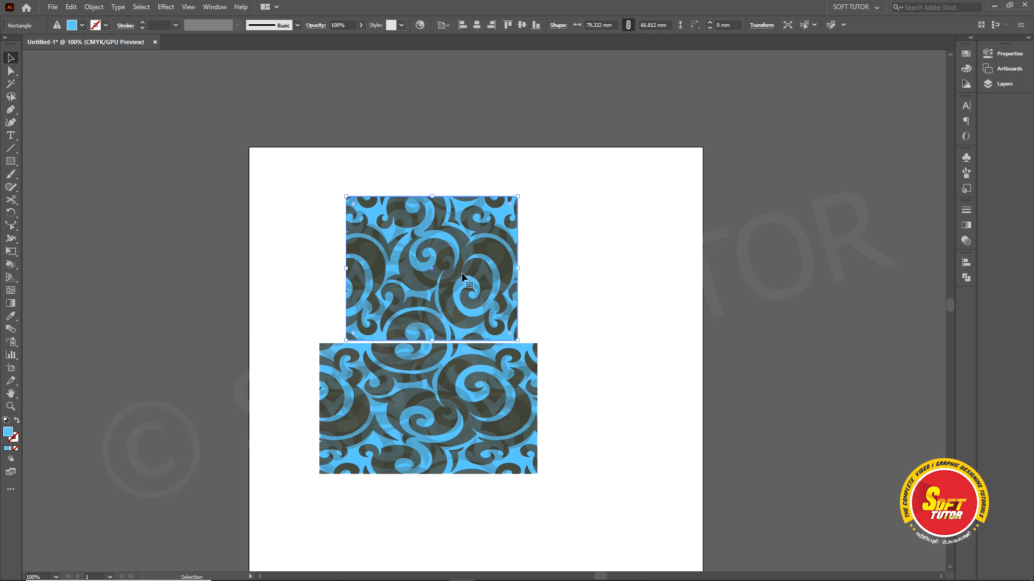
# Step: Enlarge the upper patterned rectangle freehand to about 92 × 73.4 mm with the Scale tool
pyautogui.click(11, 228)
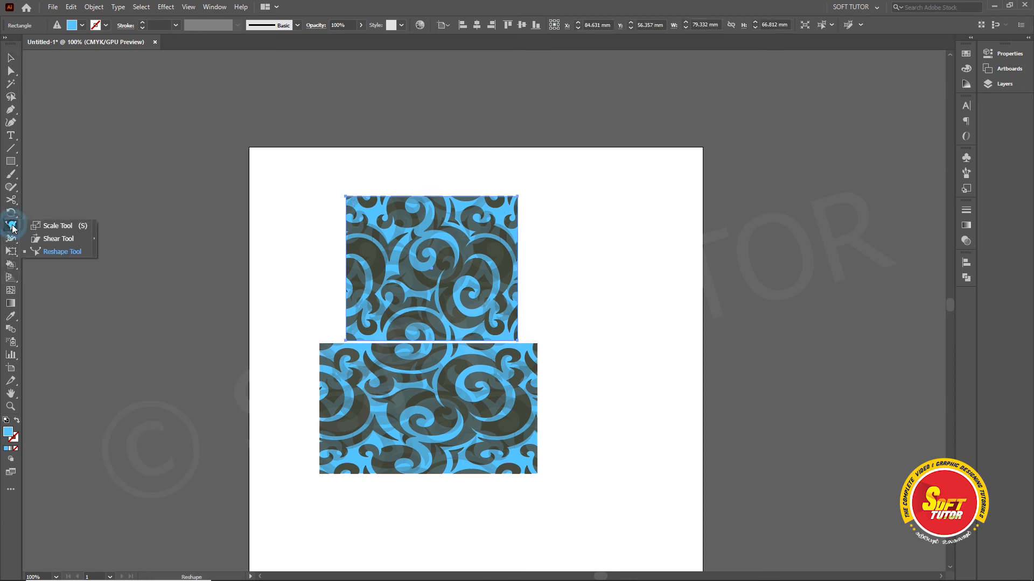
pyautogui.click(69, 225)
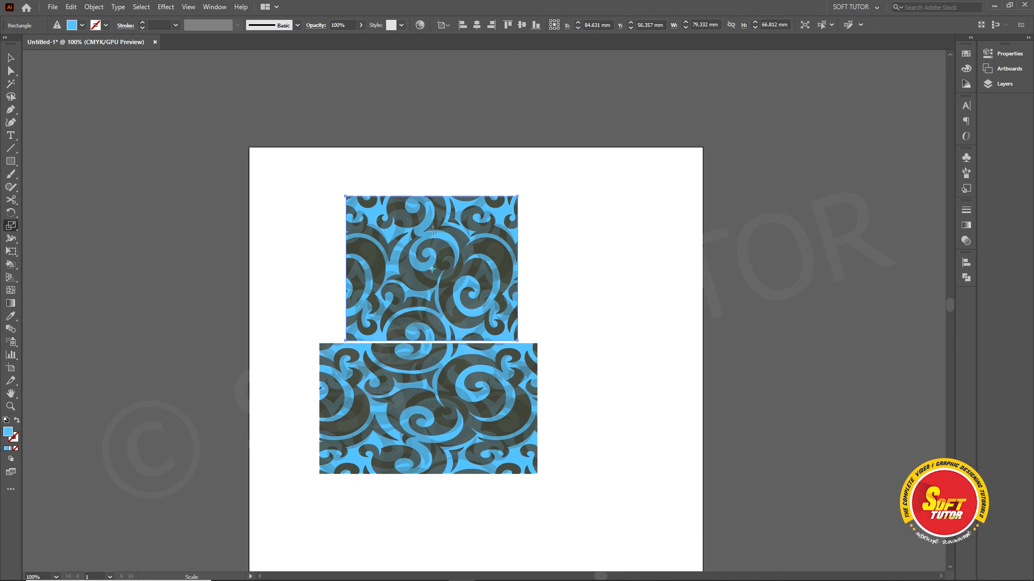
pyautogui.moveTo(411, 236)
pyautogui.mouseDown()
pyautogui.moveTo(433, 225)
pyautogui.moveTo(399, 245)
pyautogui.moveTo(408, 226)
pyautogui.mouseUp()
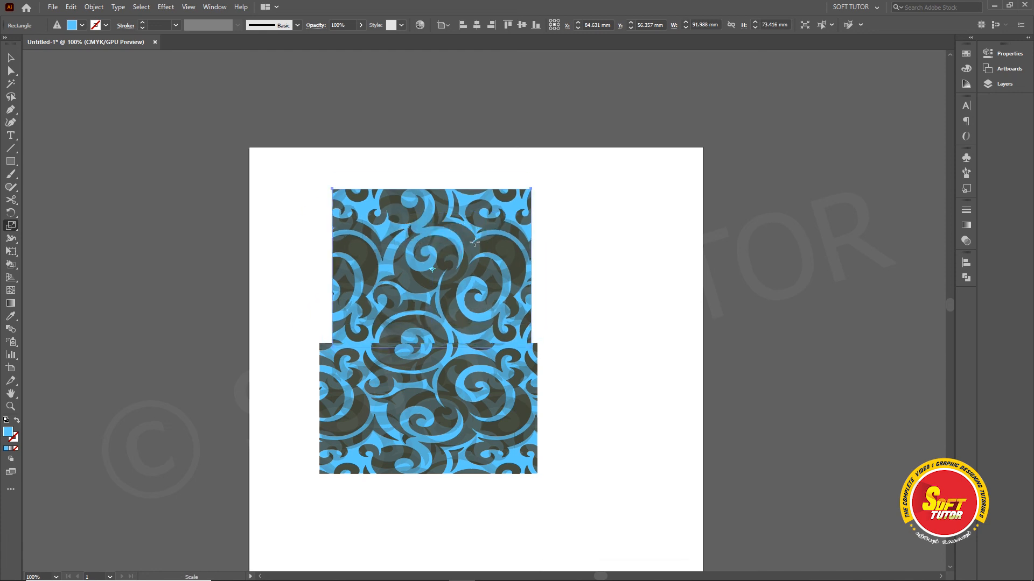
# Step: Review the Scale options for the upper rectangle twice, cancelling both times without applying a scale
pyautogui.rightClick(472, 228)
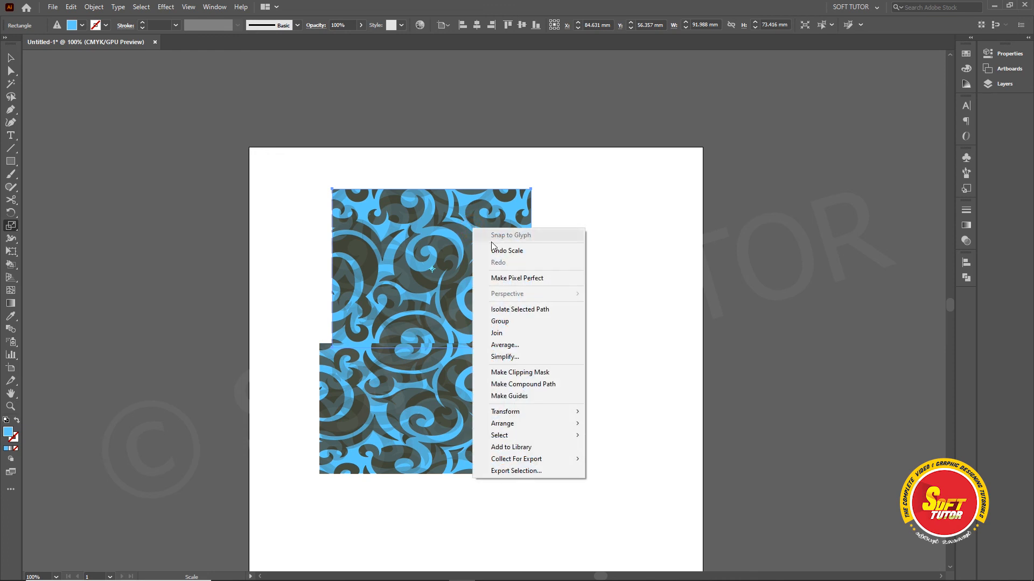
pyautogui.moveTo(505, 417)
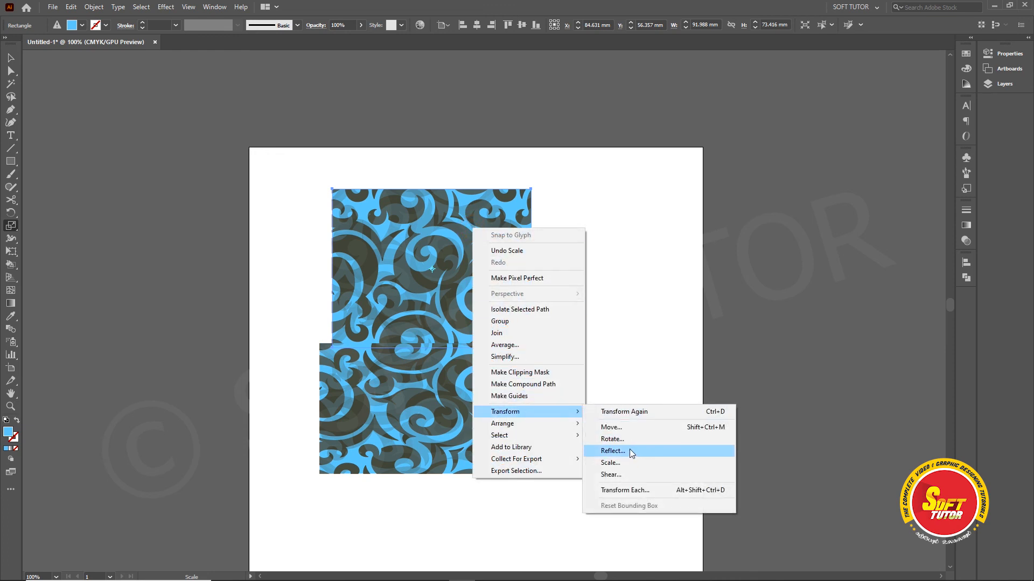
pyautogui.click(619, 466)
pyautogui.moveTo(791, 142); pyautogui.dragTo(677, 150)
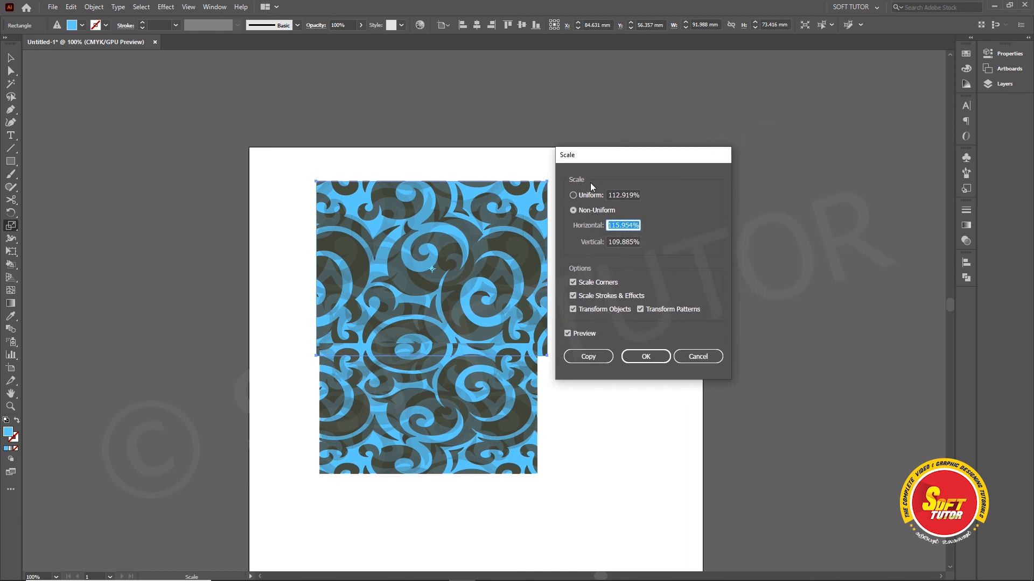
pyautogui.moveTo(611, 160); pyautogui.dragTo(662, 157)
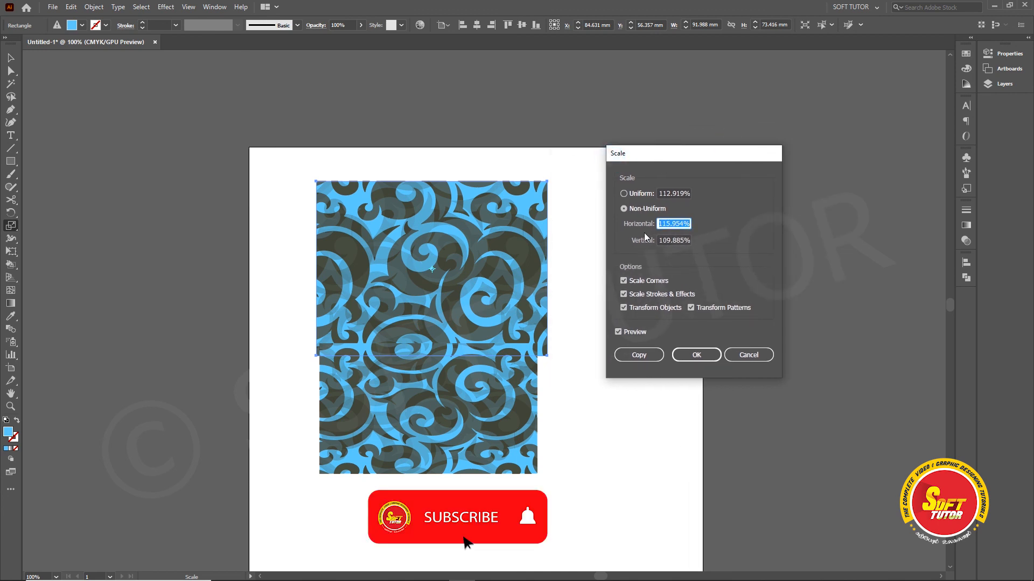
pyautogui.click(728, 356)
pyautogui.click(95, 7)
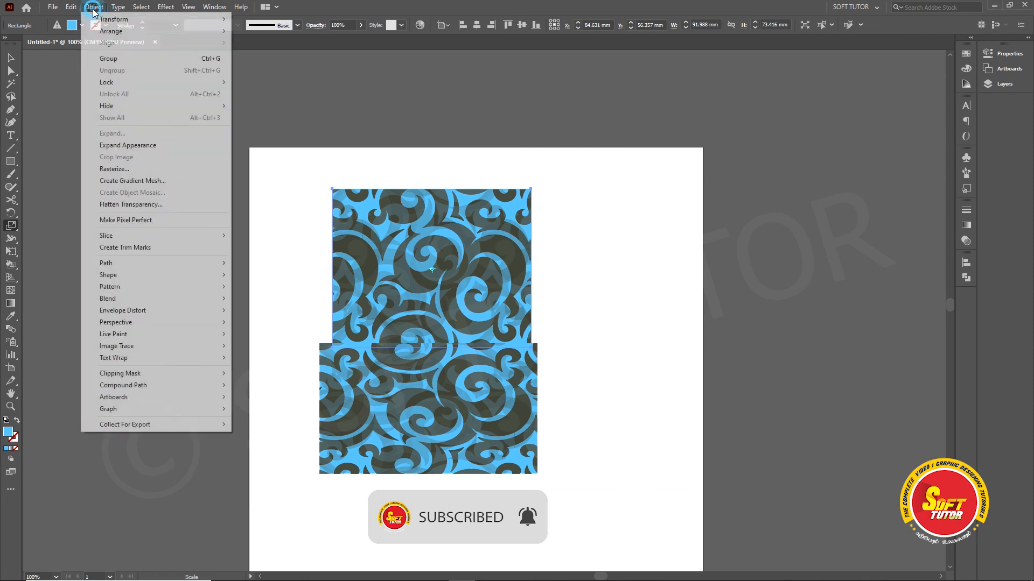
pyautogui.moveTo(102, 19)
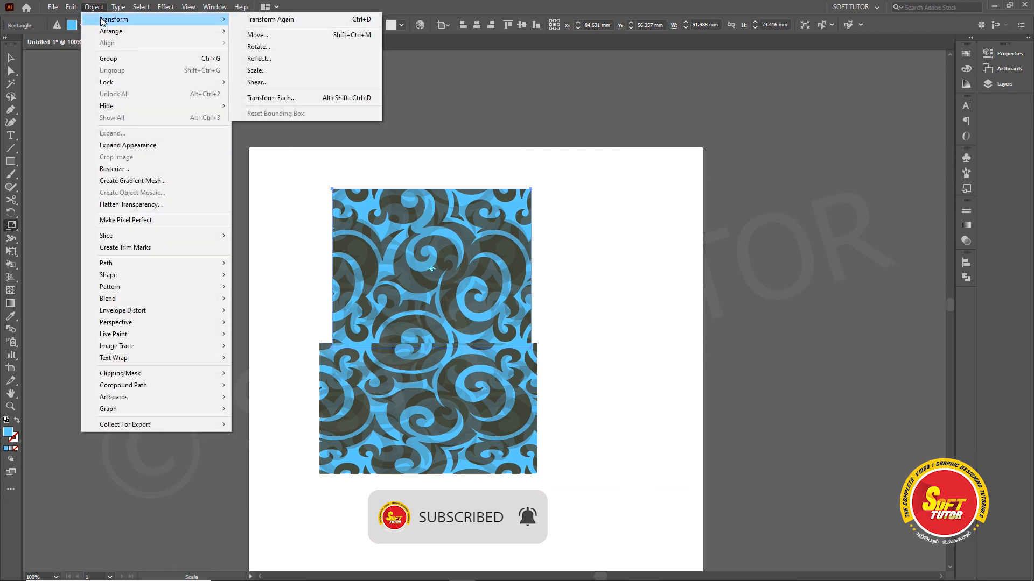
pyautogui.click(268, 72)
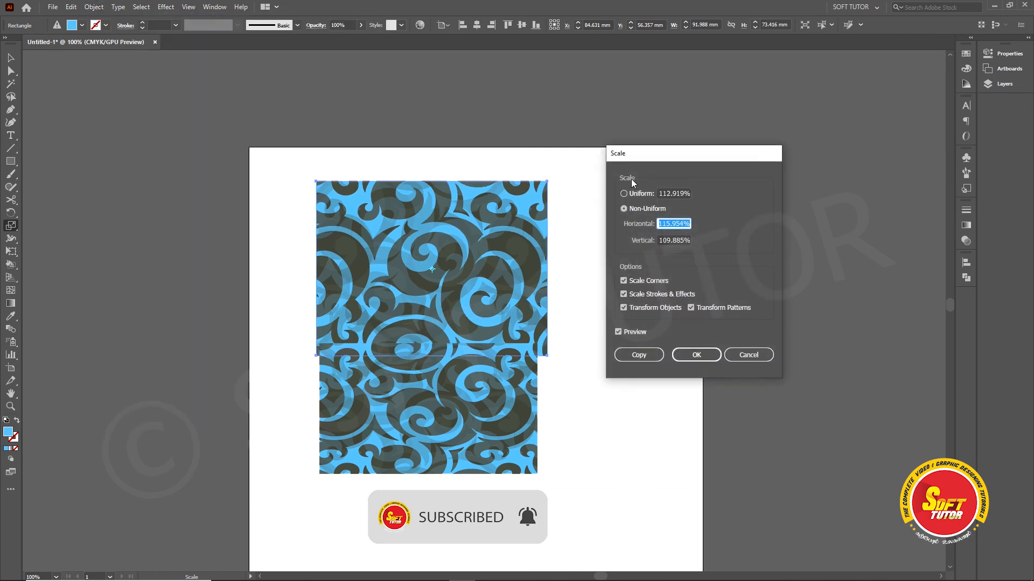
pyautogui.moveTo(651, 154); pyautogui.dragTo(610, 154)
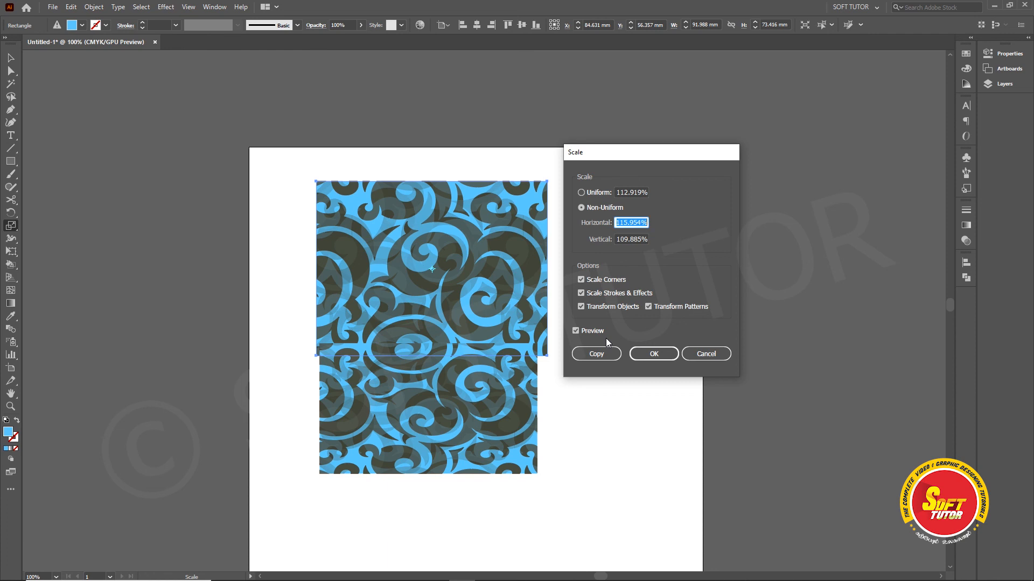
pyautogui.click(706, 354)
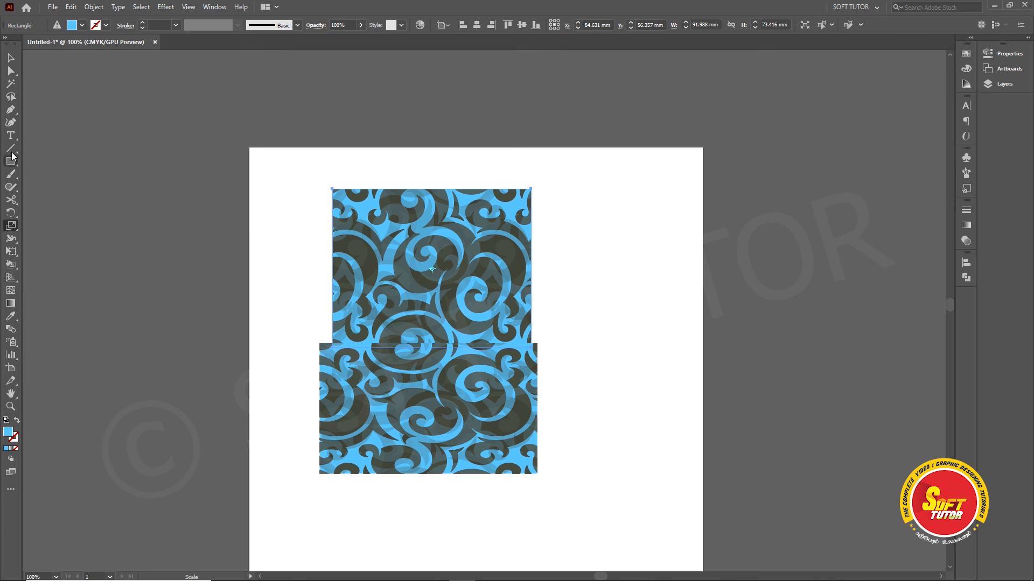
# Step: Move the lower patterned rectangle slightly down so that a gap separates it from the upper one
pyautogui.click(10, 58)
pyautogui.moveTo(447, 390); pyautogui.dragTo(448, 404)
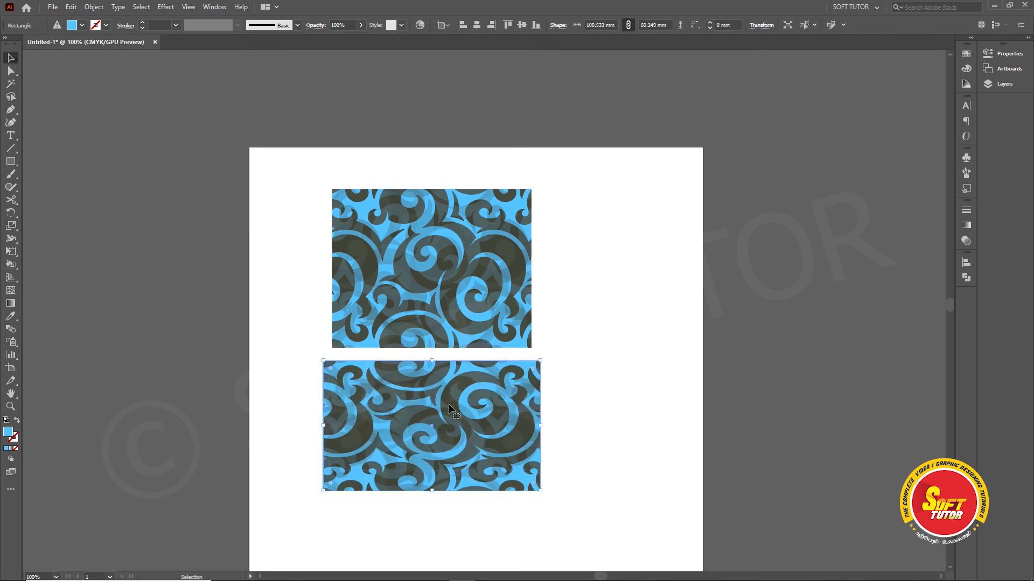